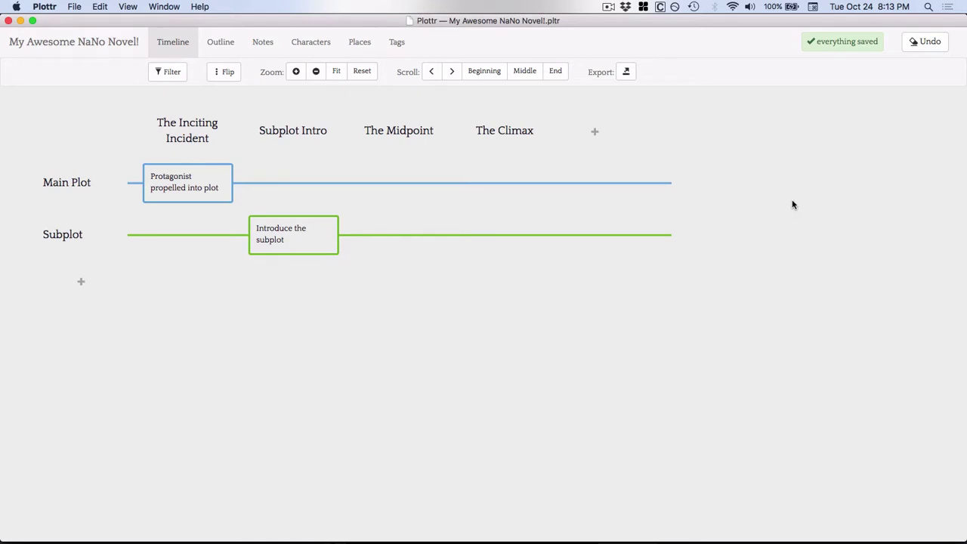
Select the project title text and leave it unchanged.
mouse_move(700, 195)
left_click(57, 42)
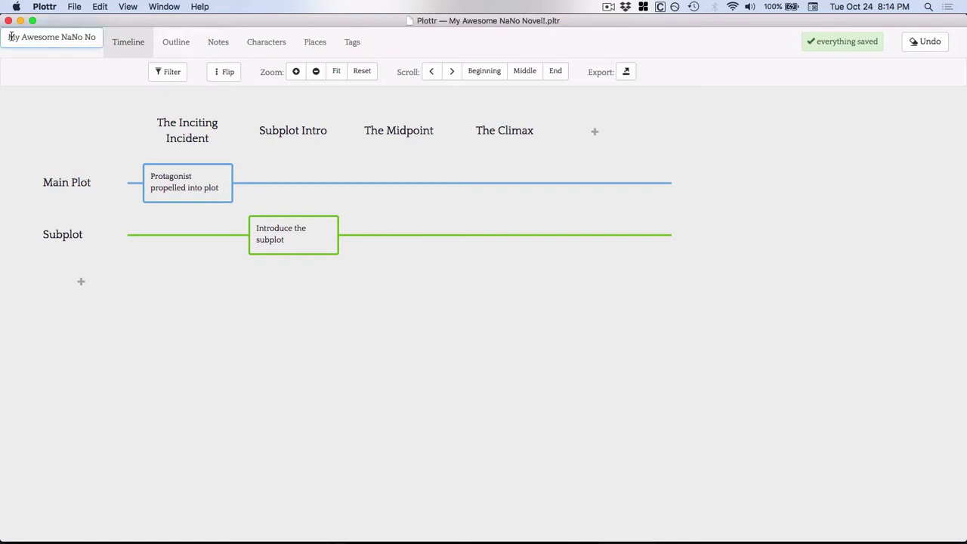
left_click_drag(10, 36, 99, 36)
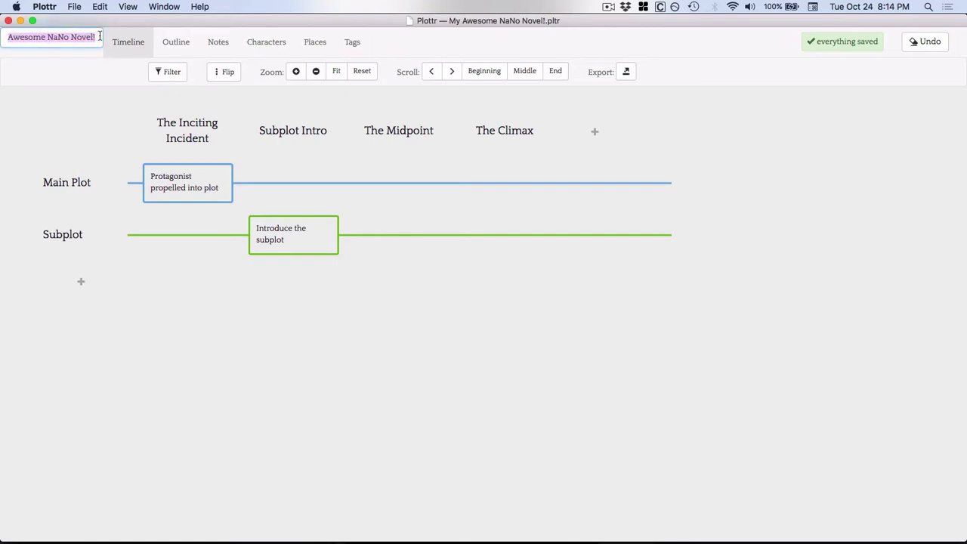
left_click(79, 135)
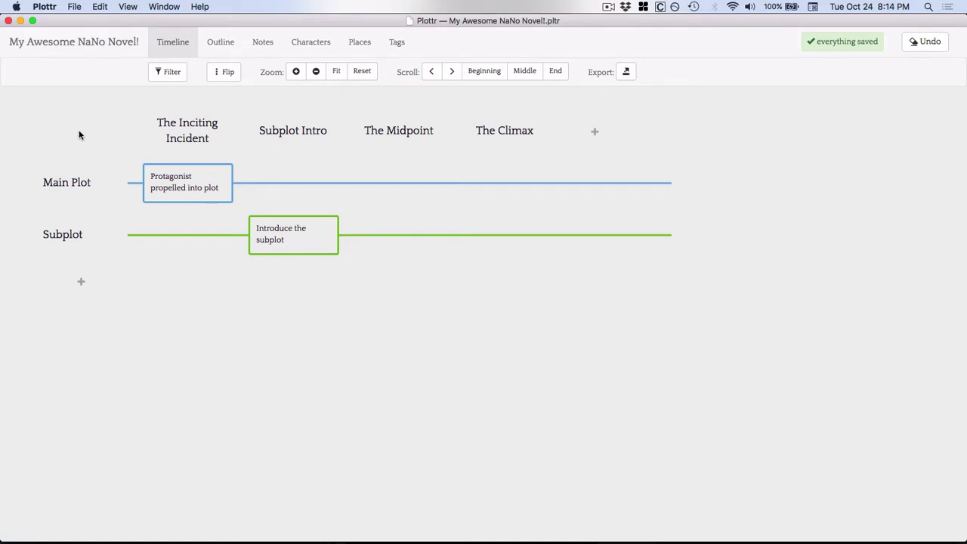
Browse the Outline, Notes, Characters and Places pages, ending on the Tags page.
left_click(224, 47)
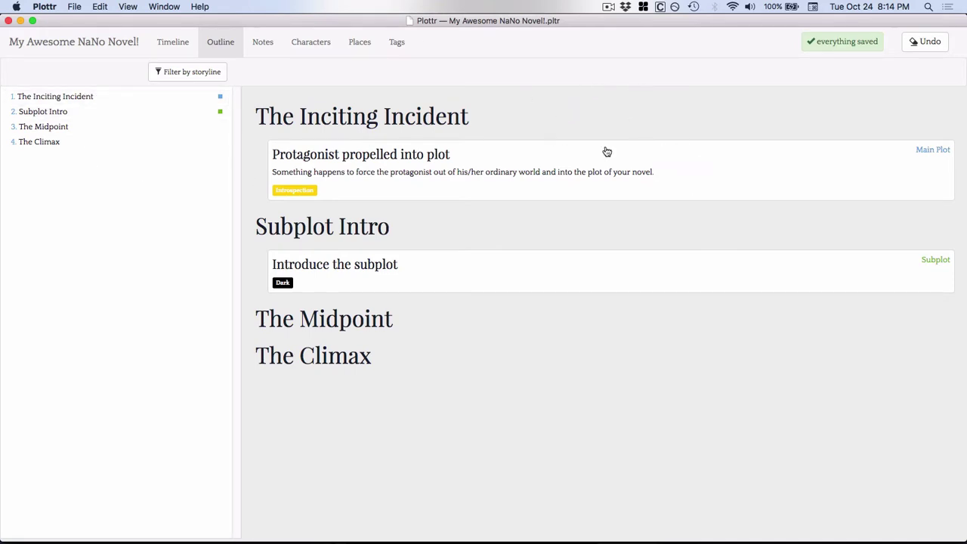
left_click(265, 46)
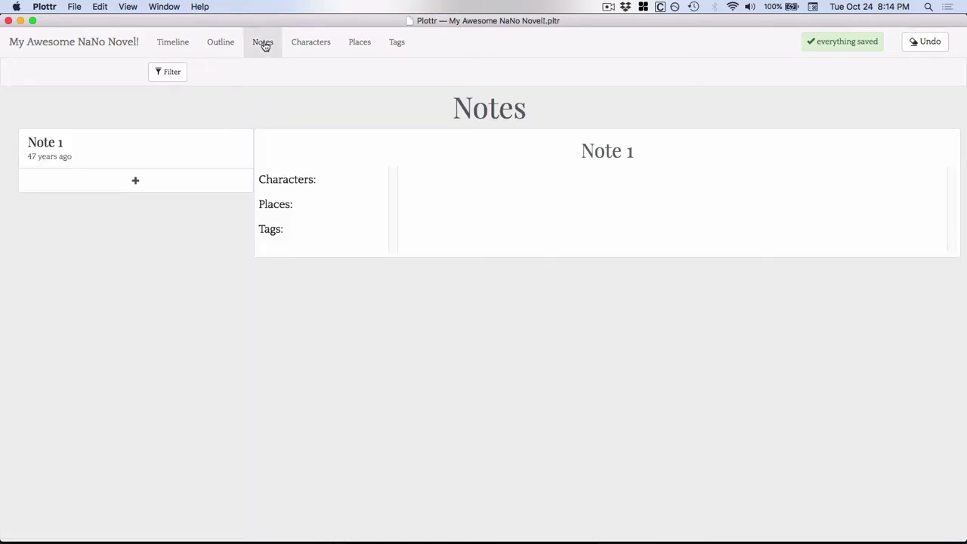
left_click(309, 44)
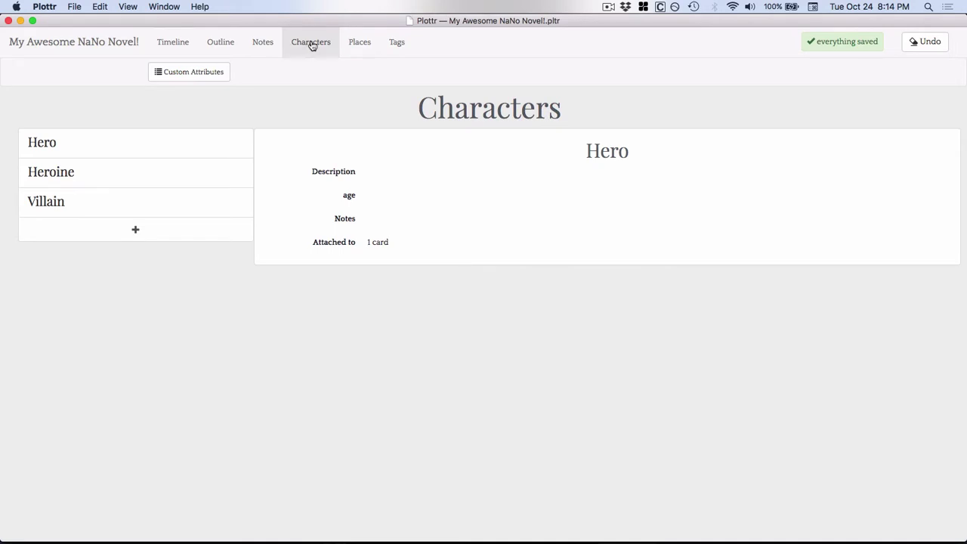
left_click(353, 43)
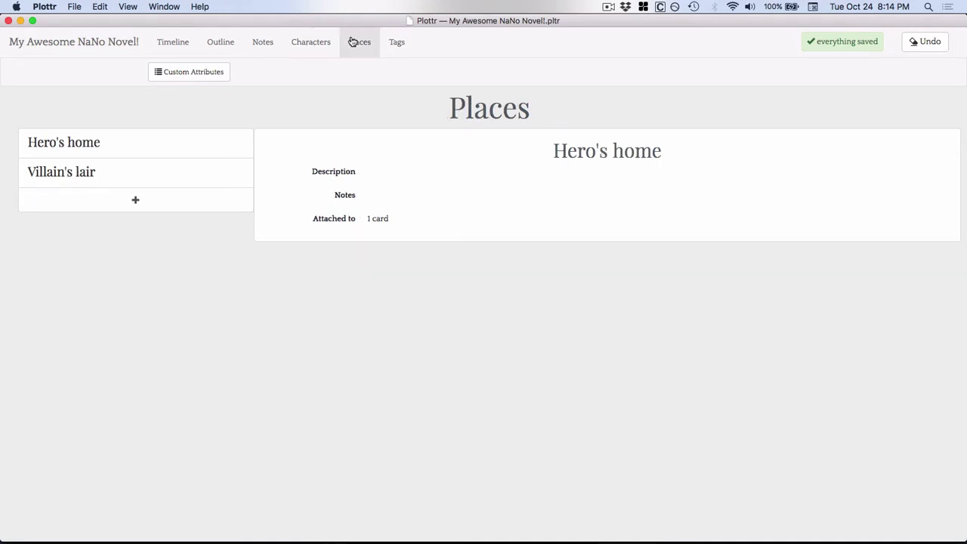
left_click(398, 43)
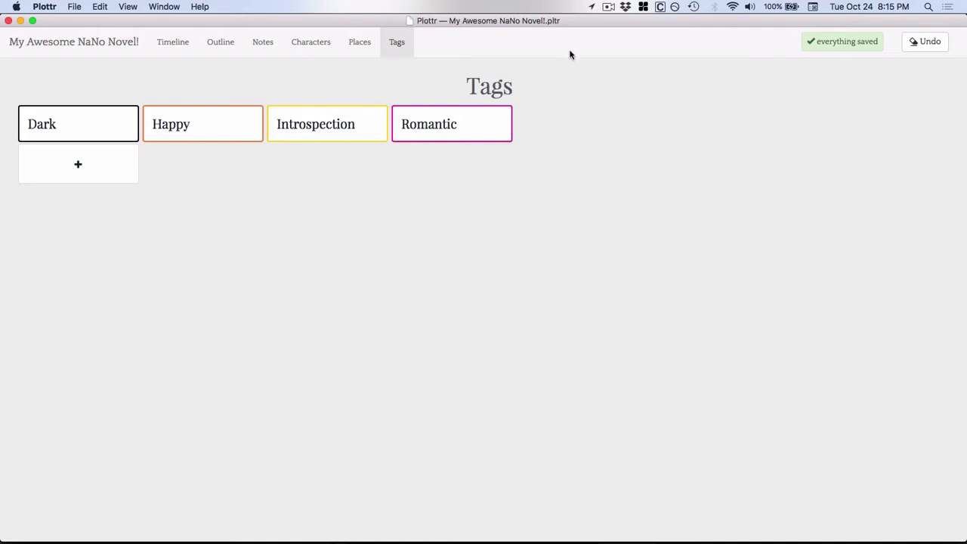
Back on the timeline, add a story line named Romance below Subplot and colour it pink.
left_click(176, 49)
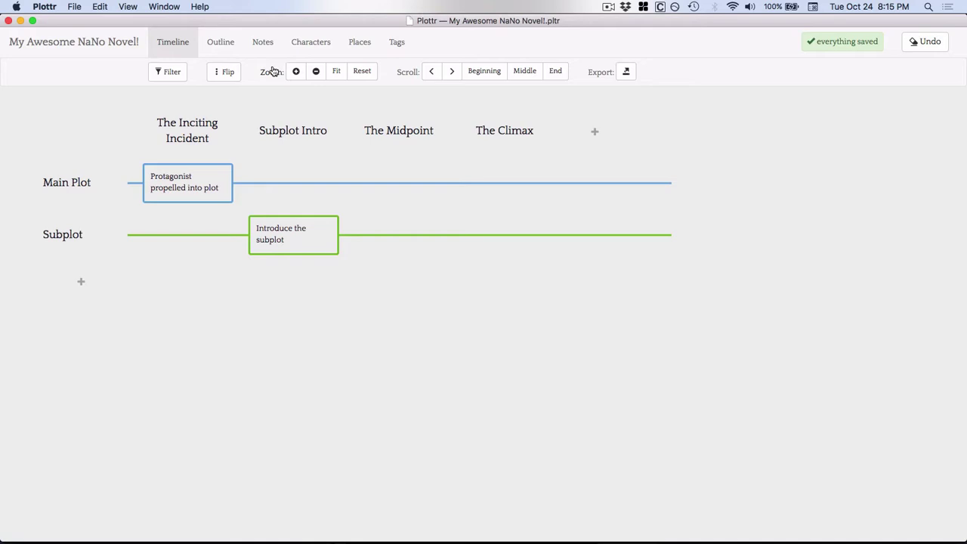
mouse_move(198, 122)
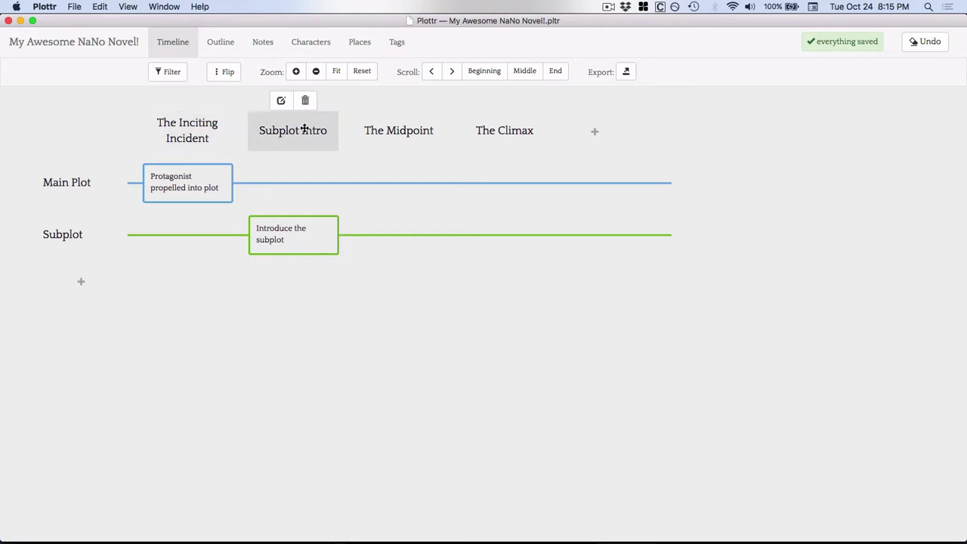
mouse_move(398, 127)
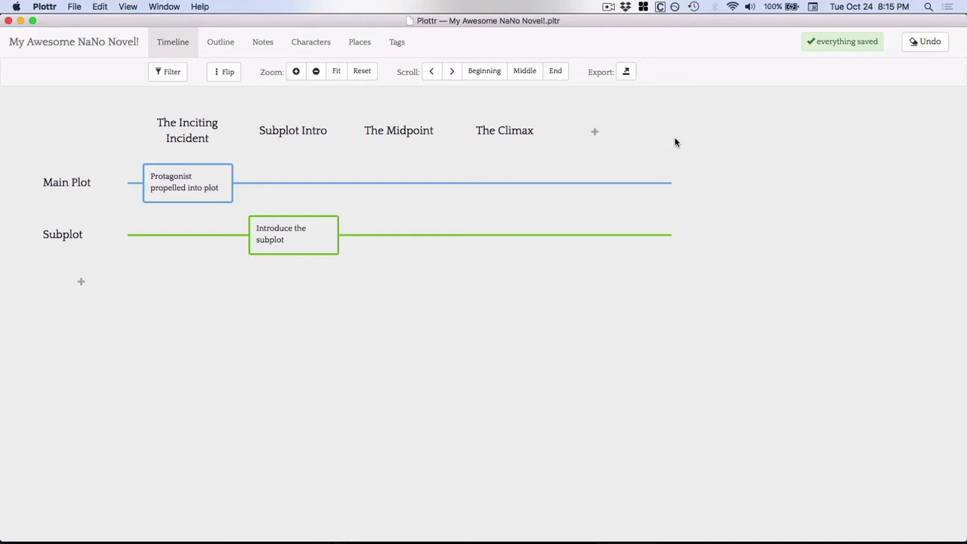
mouse_move(89, 165)
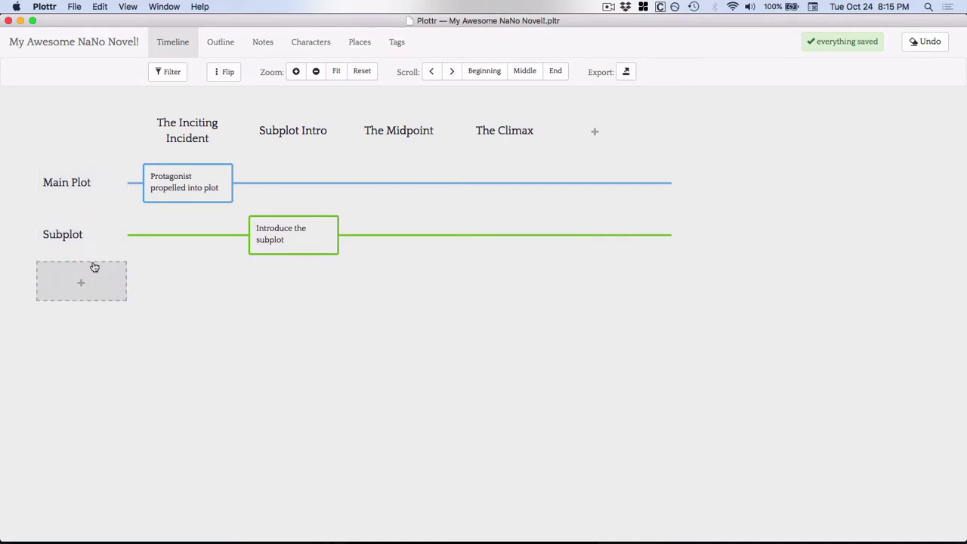
left_click(82, 282)
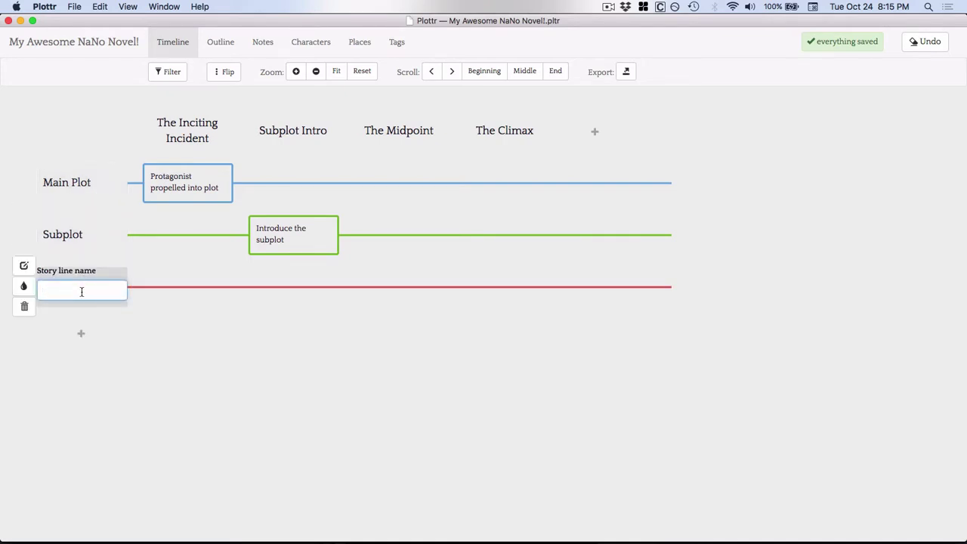
type("Romance")
key("Return")
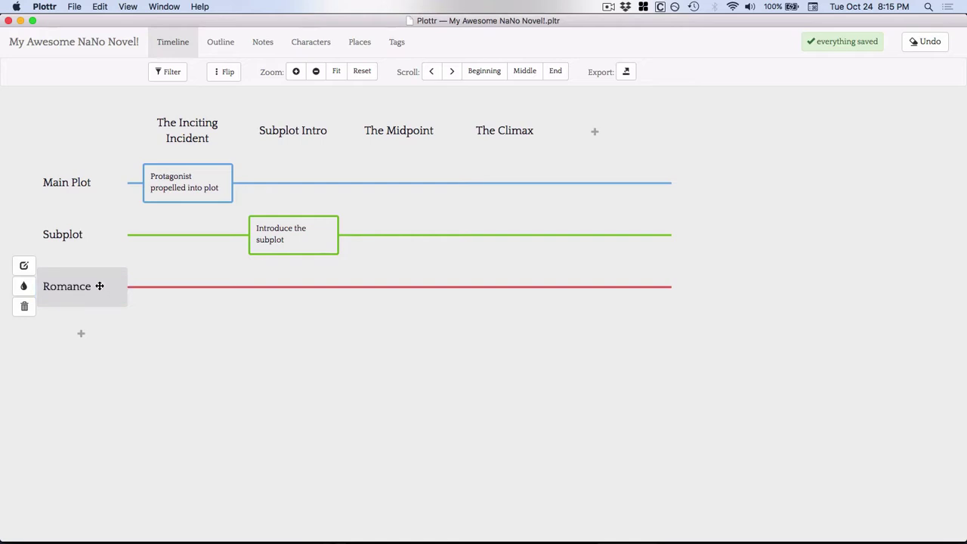
left_click(25, 287)
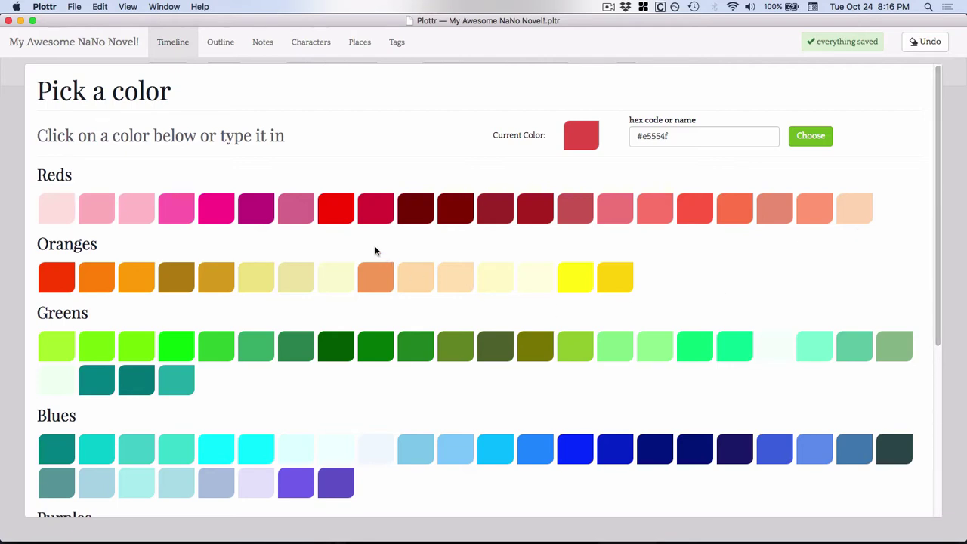
left_click(216, 210)
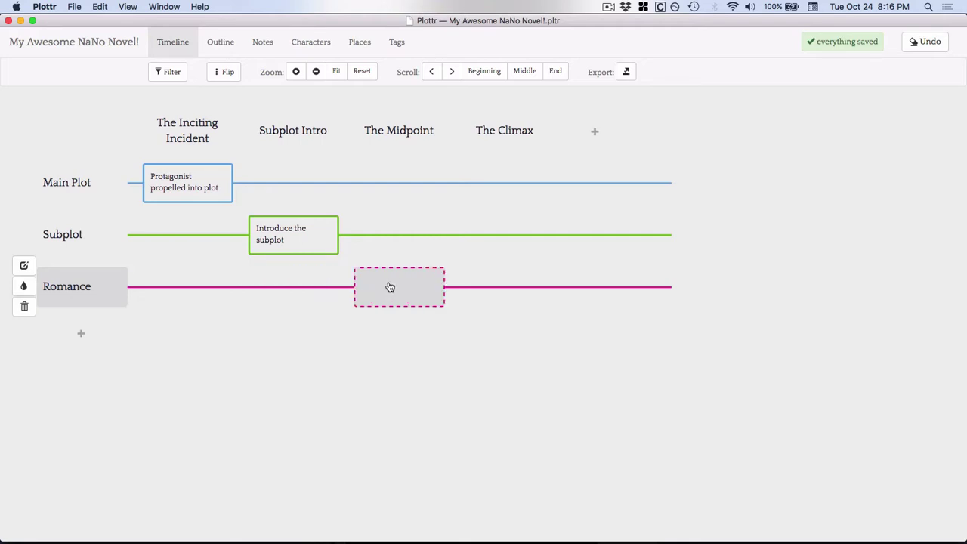
Create a card titled Tension on the Romance line and place it in the Subplot Intro scene.
left_click(390, 287)
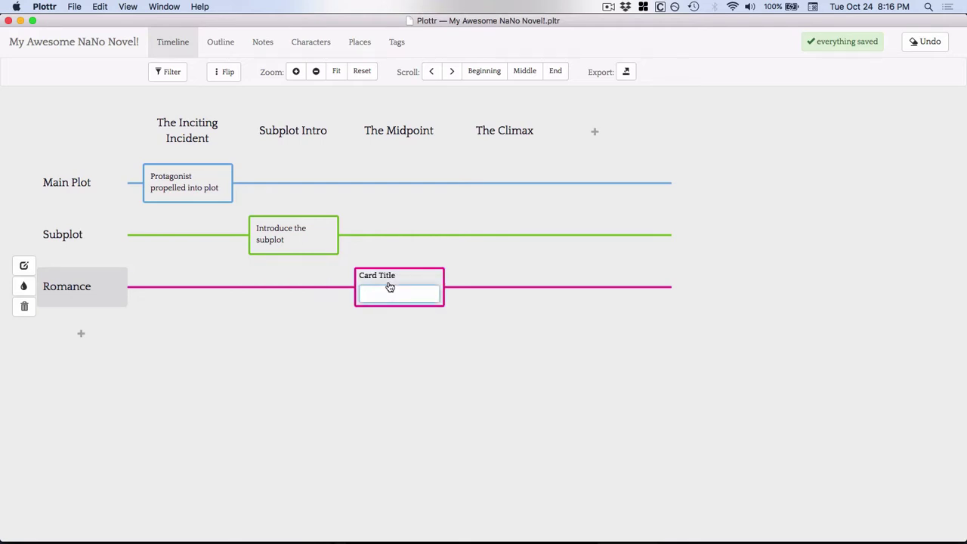
type("Tension")
key("Return")
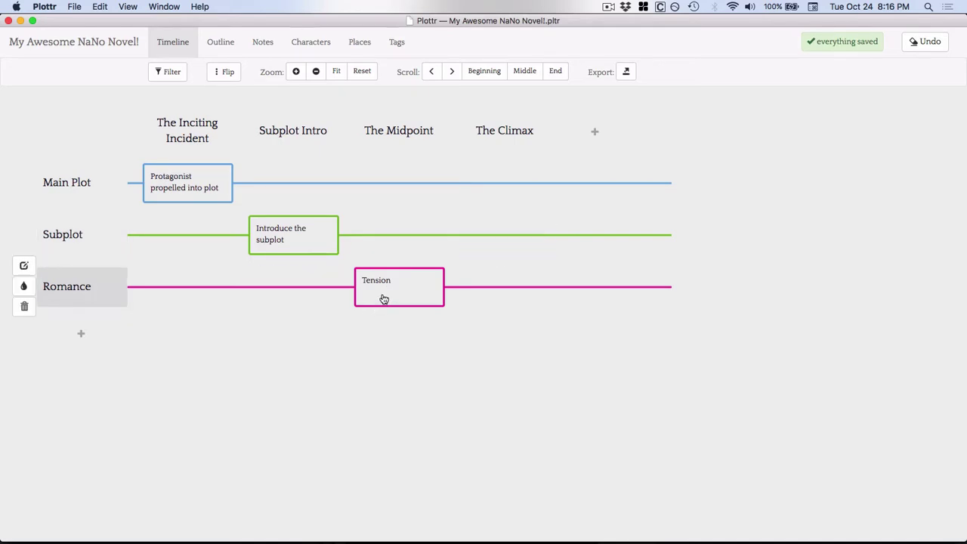
left_click(383, 296)
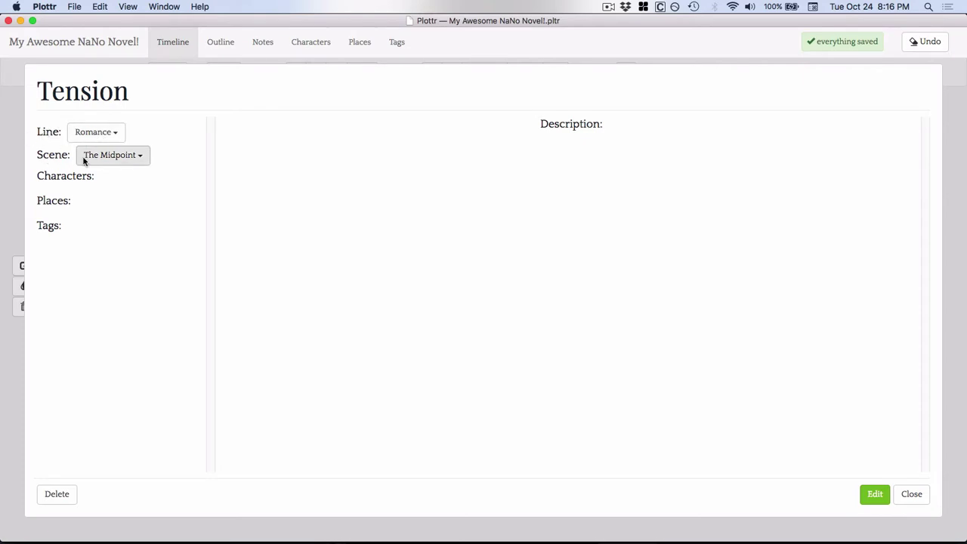
left_click(141, 157)
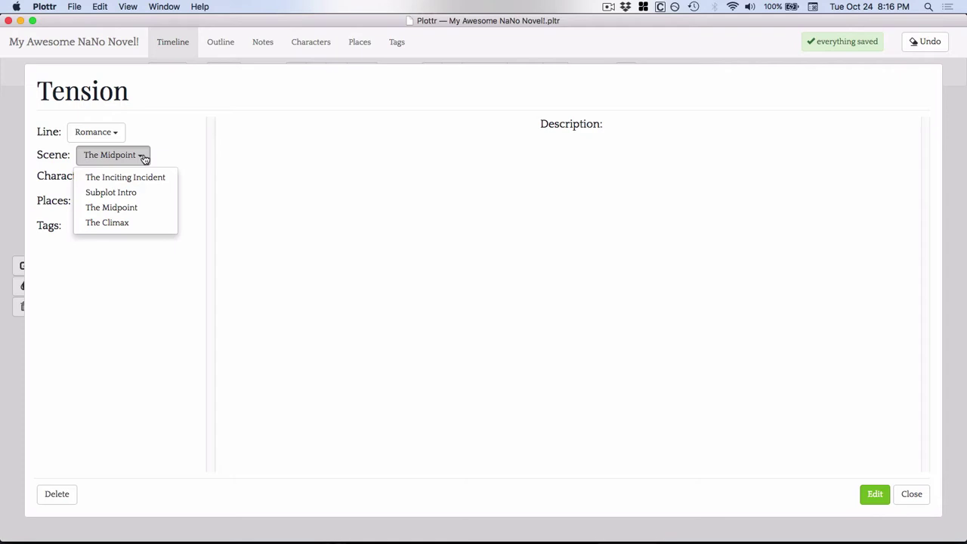
left_click(134, 194)
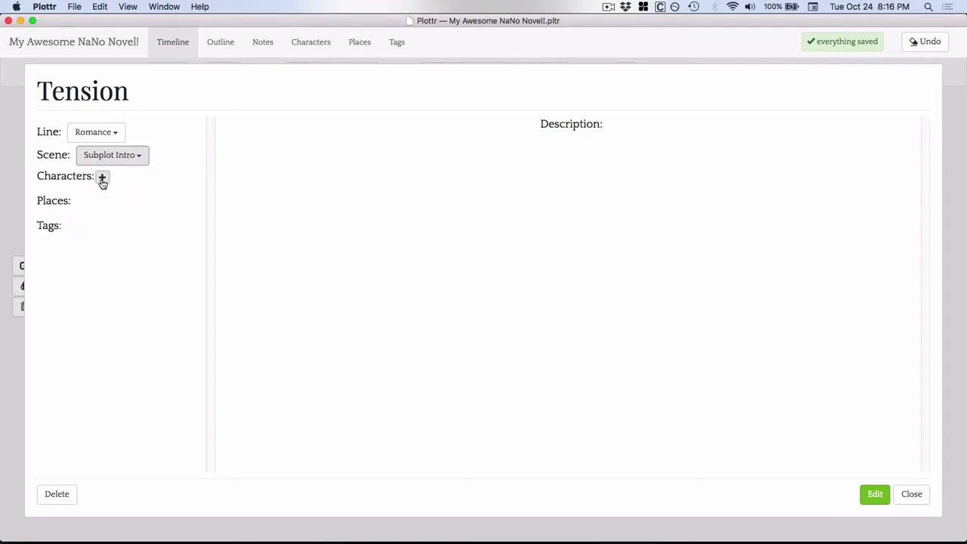
Attach Heroine, Hero, the place Hero's home and the Romantic tag to the Tension card.
left_click(102, 180)
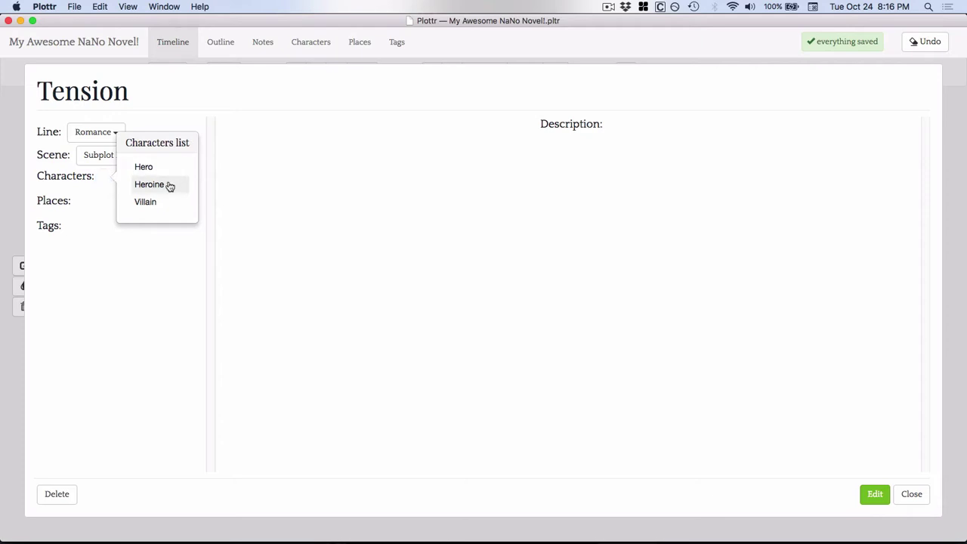
left_click(168, 185)
left_click(155, 170)
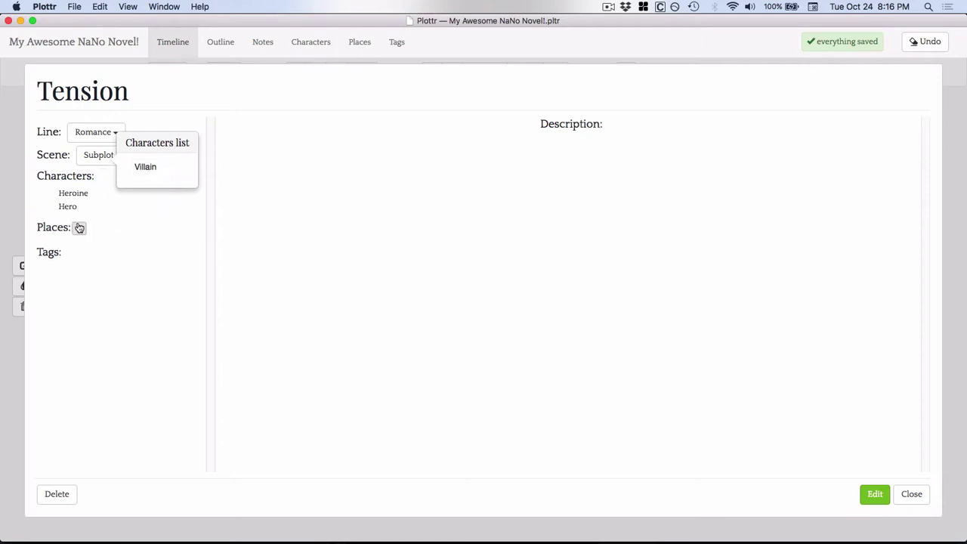
left_click(78, 230)
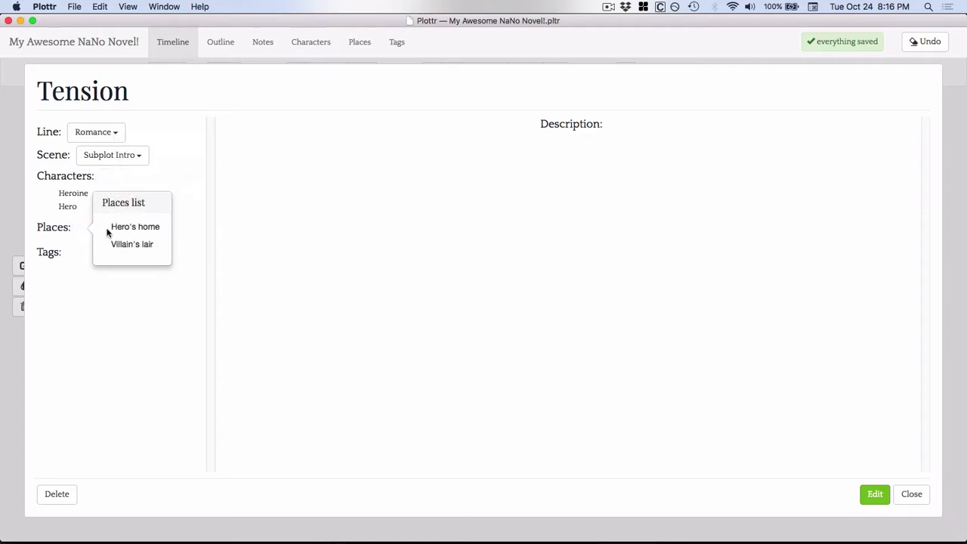
left_click(144, 228)
left_click(69, 267)
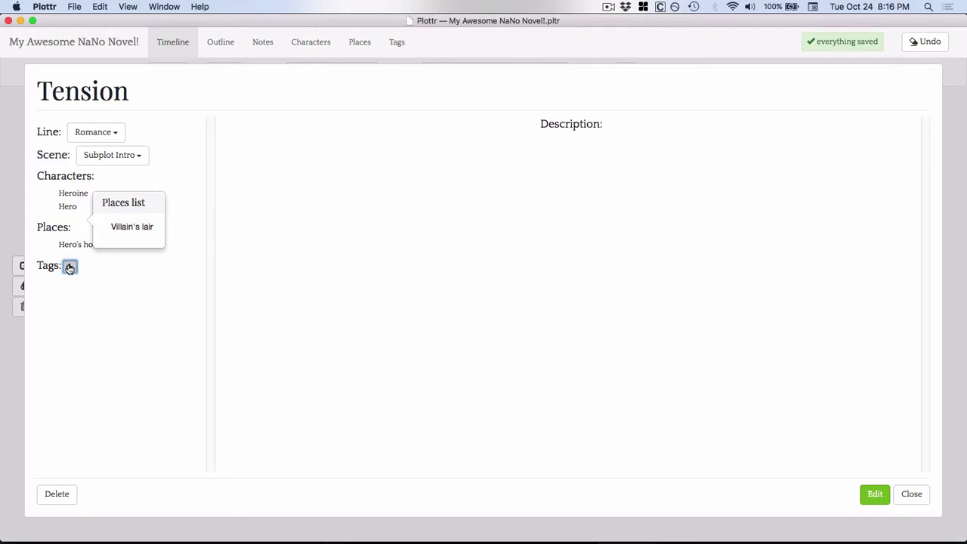
left_click(127, 283)
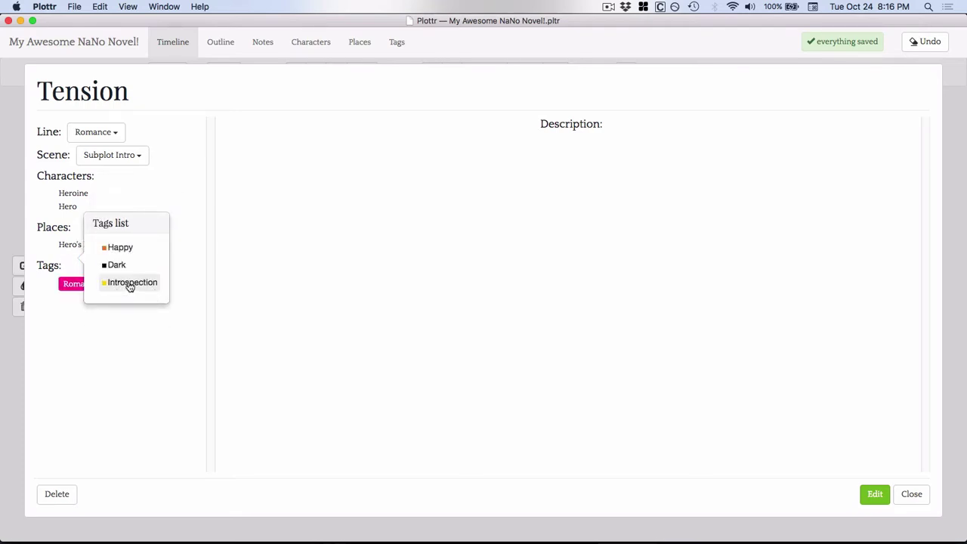
left_click(553, 191)
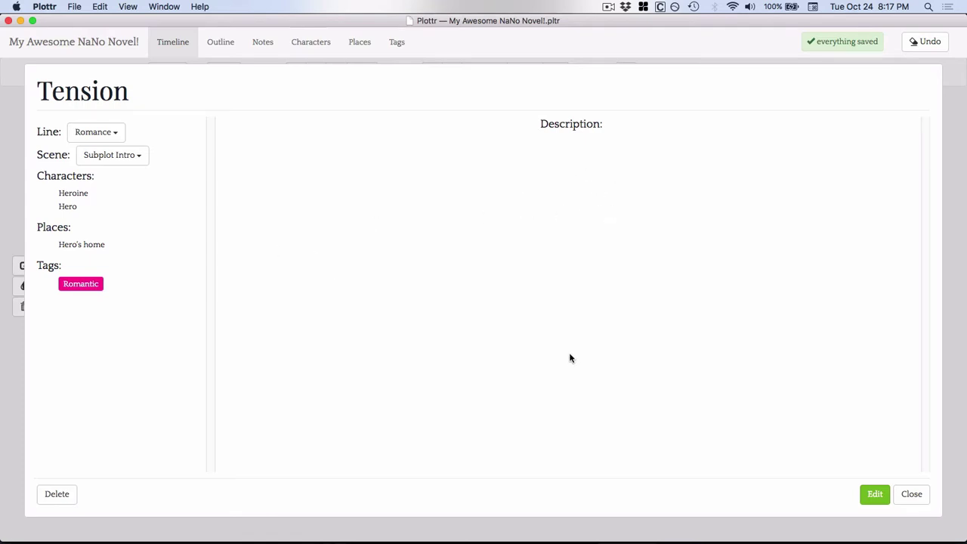
left_click(874, 497)
Paste 'The hero and the heroine have a major disagreement.' as the Tension description, then save and close.
left_click(332, 244)
type("The hero and the heroine have a major disagreement.")
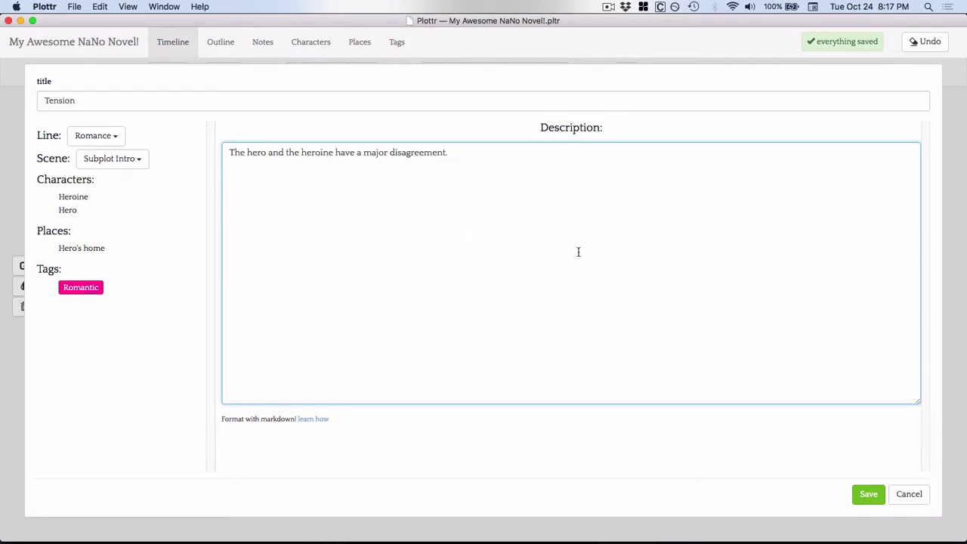
left_click(871, 496)
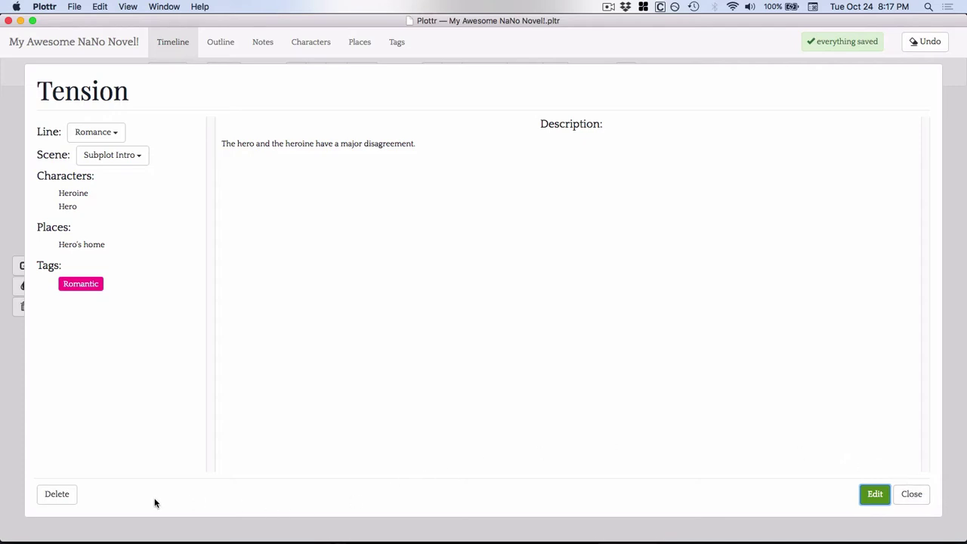
left_click(910, 495)
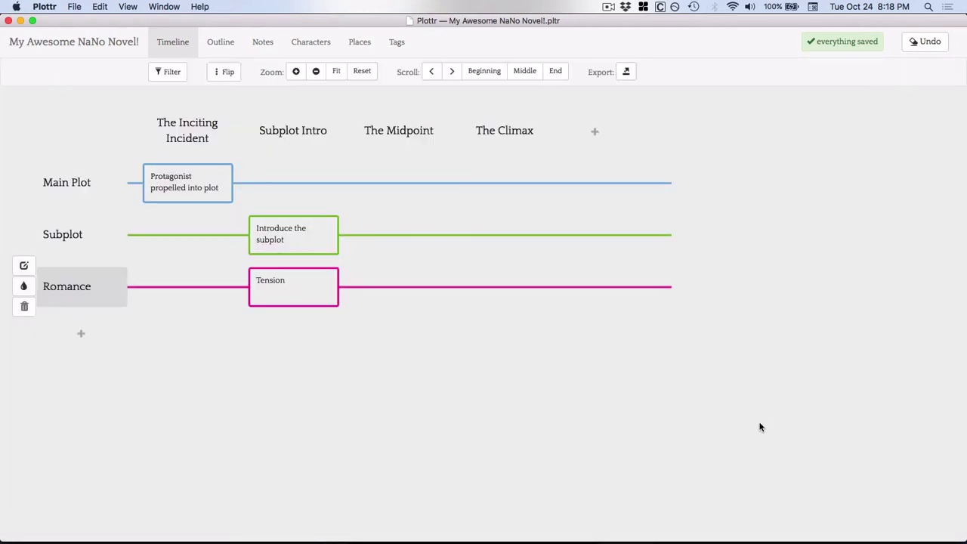
Drag the Tension card on the Romance line from Subplot Intro into The Midpoint column.
mouse_move(275, 287)
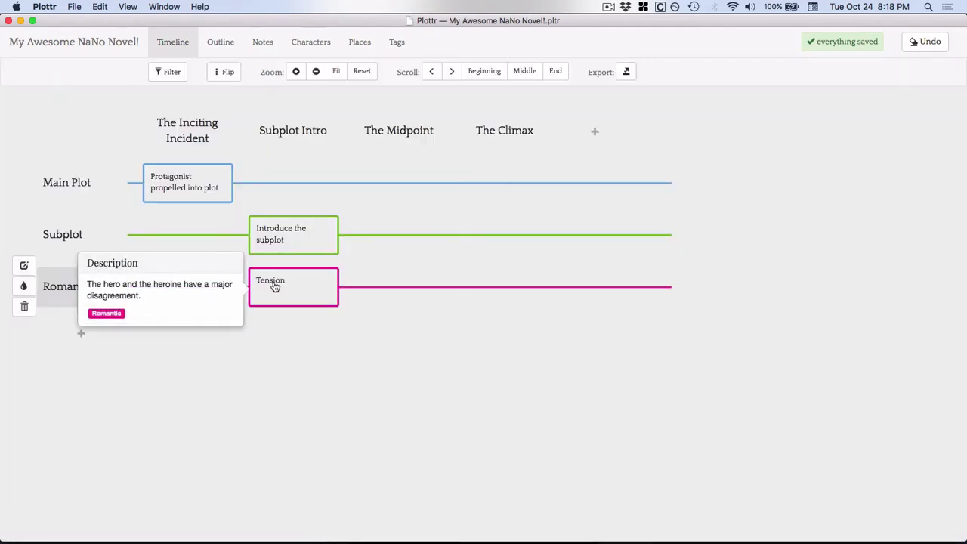
left_click_drag(275, 287, 395, 283)
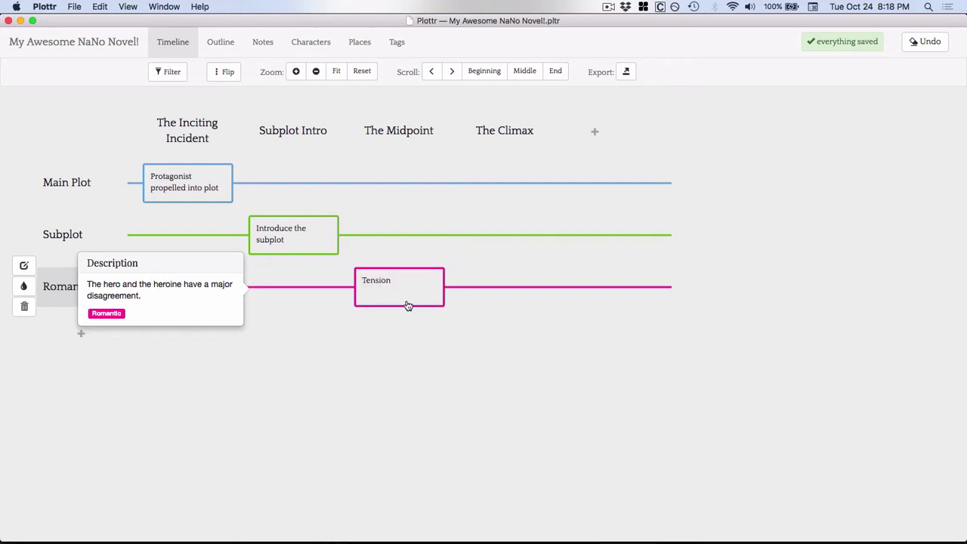
mouse_move(409, 299)
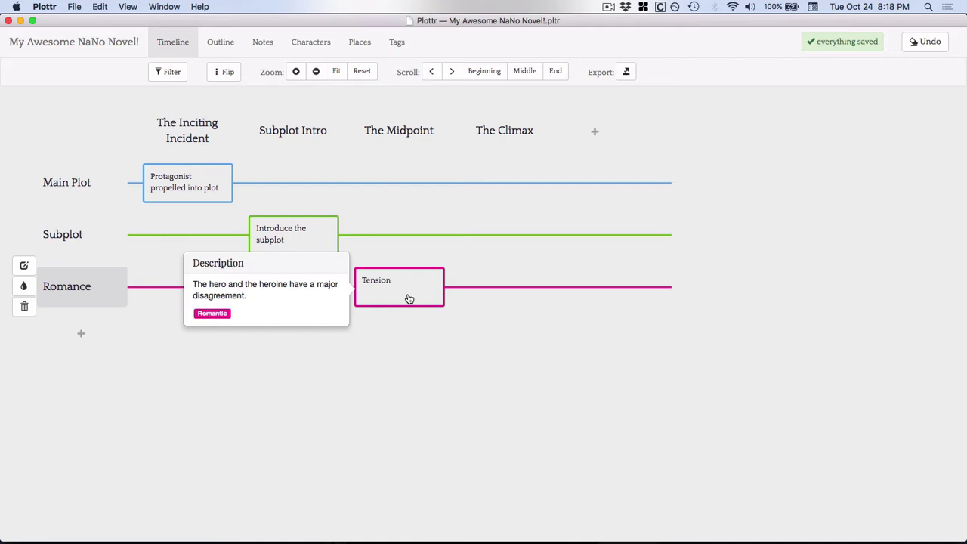
mouse_move(264, 229)
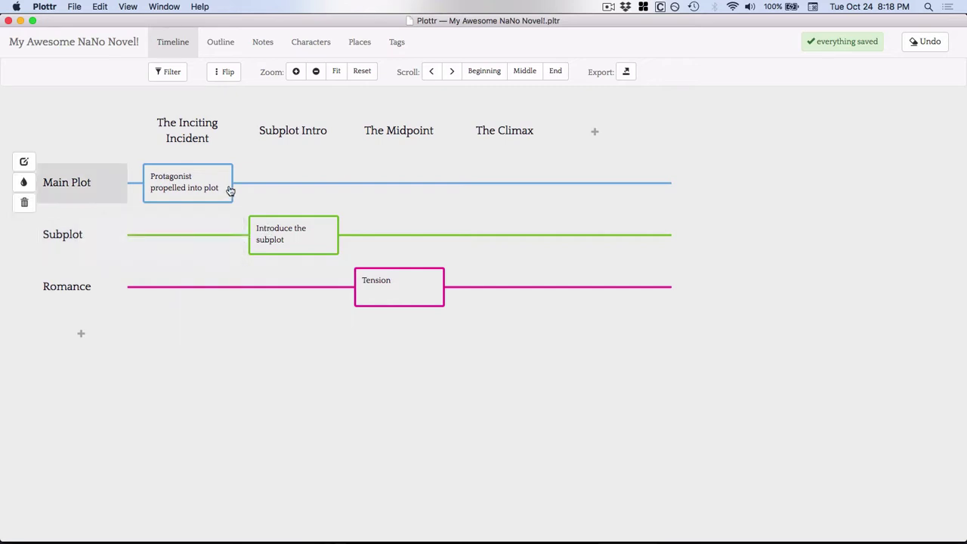
mouse_move(228, 190)
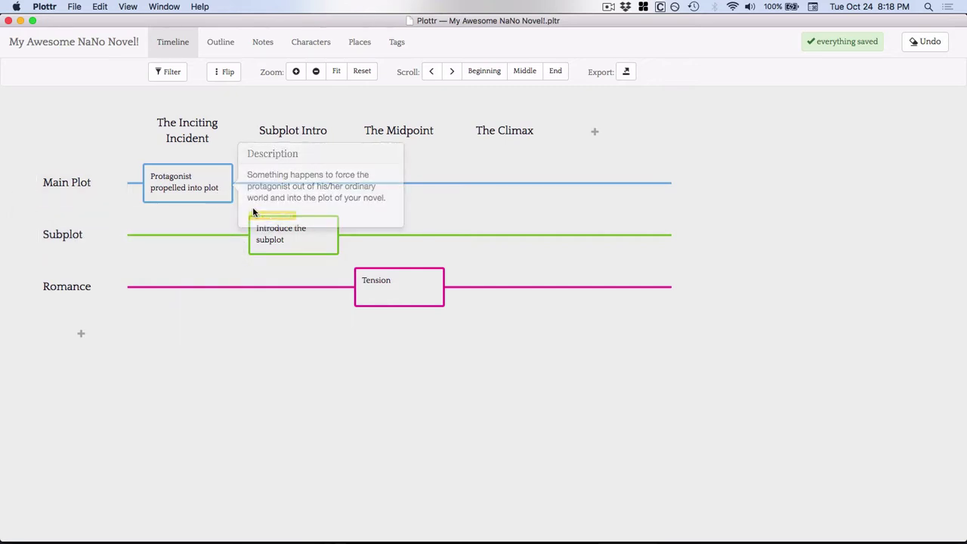
mouse_move(364, 309)
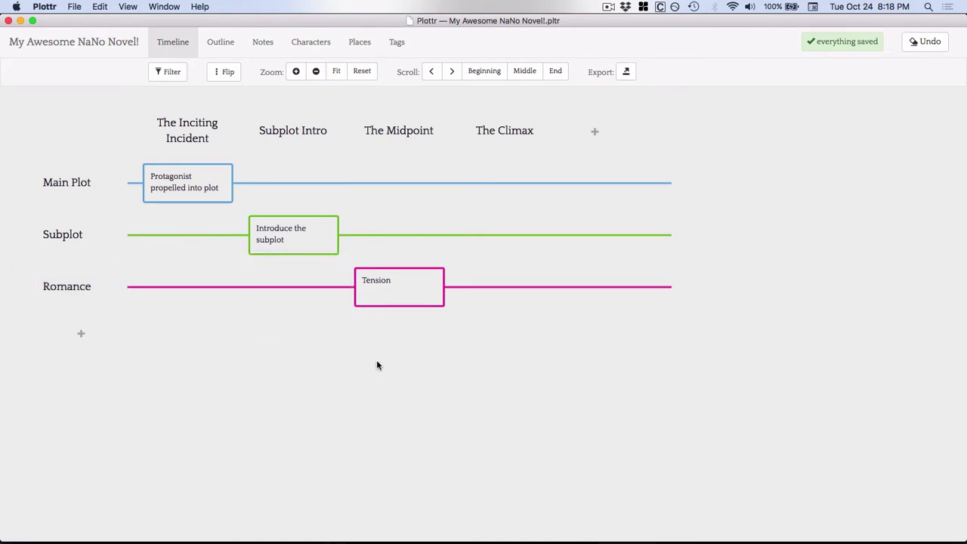
Add a scene named The Meet and drag it right after The Inciting Incident.
left_click(597, 136)
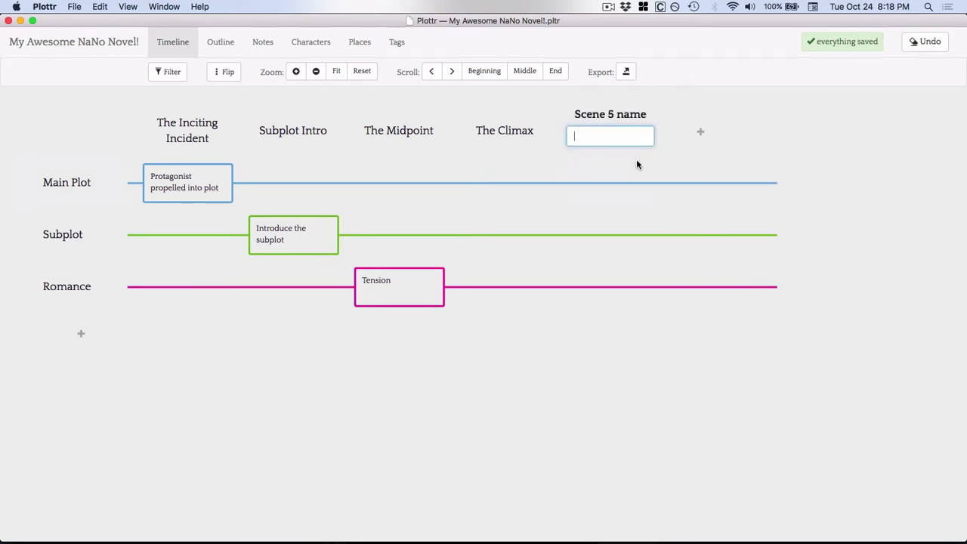
type("The Meet")
key("Return")
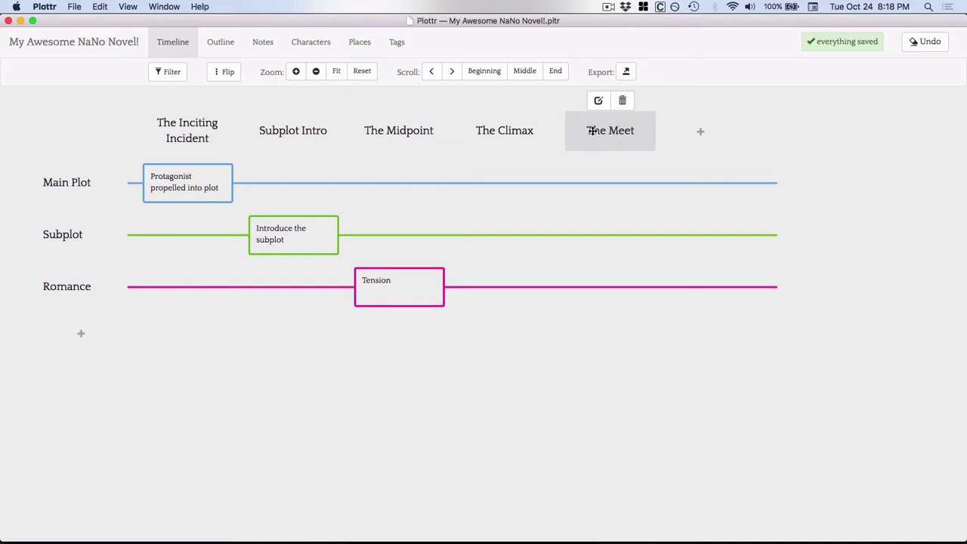
left_click_drag(591, 129, 281, 130)
Open the 'Protagonist propelled into plot' card details and close them again.
mouse_move(303, 171)
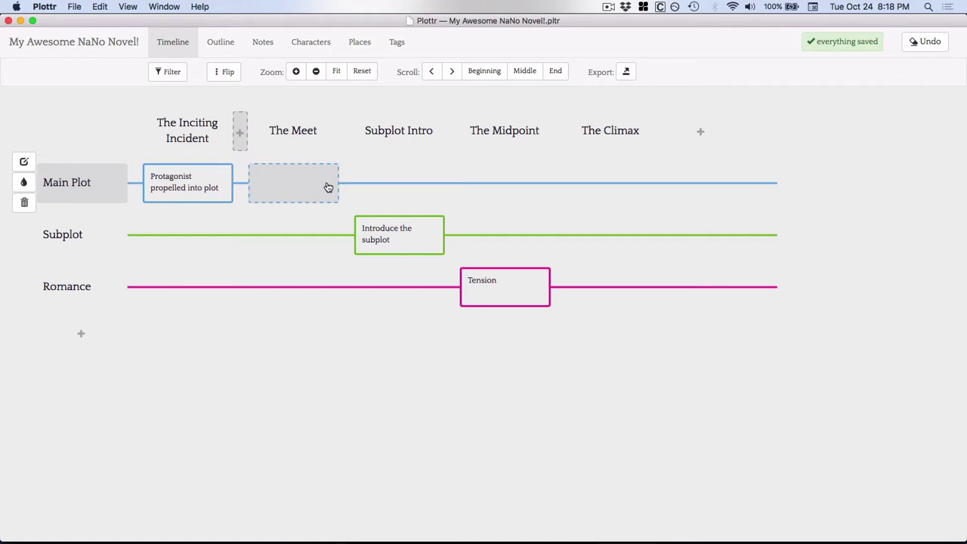
mouse_move(320, 283)
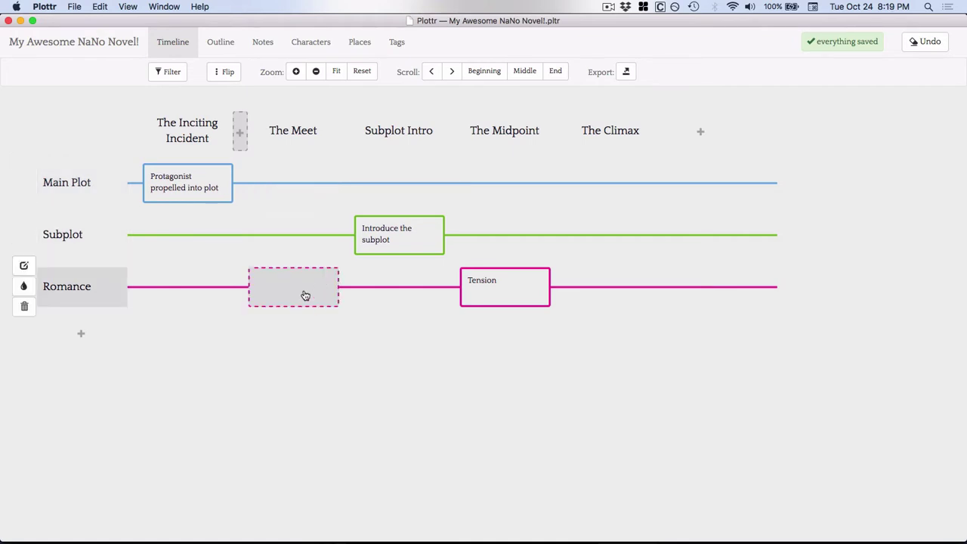
mouse_move(296, 188)
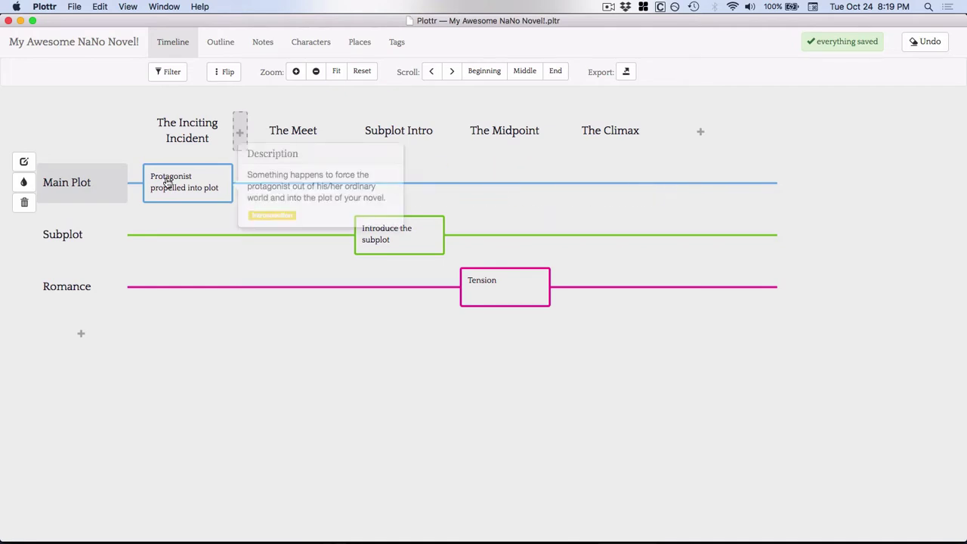
left_click(189, 185)
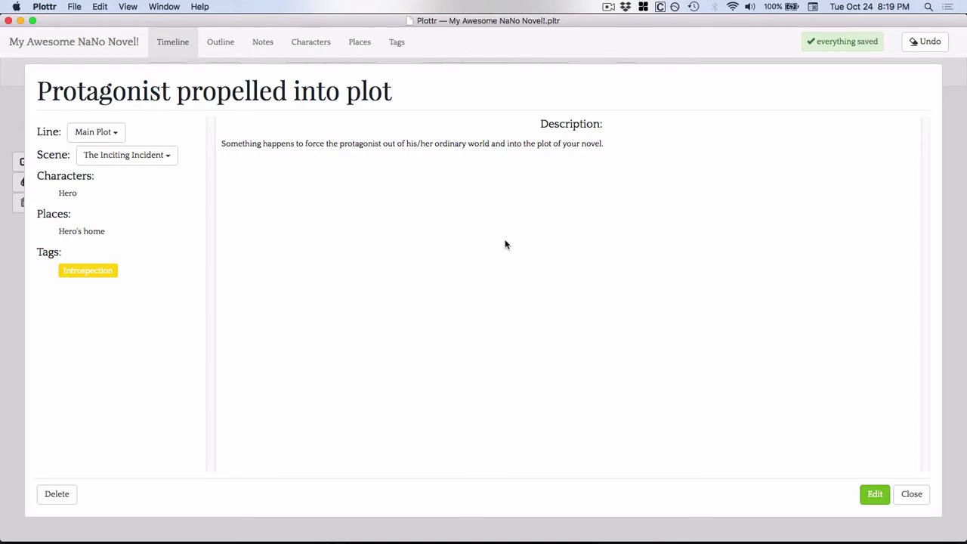
left_click(912, 495)
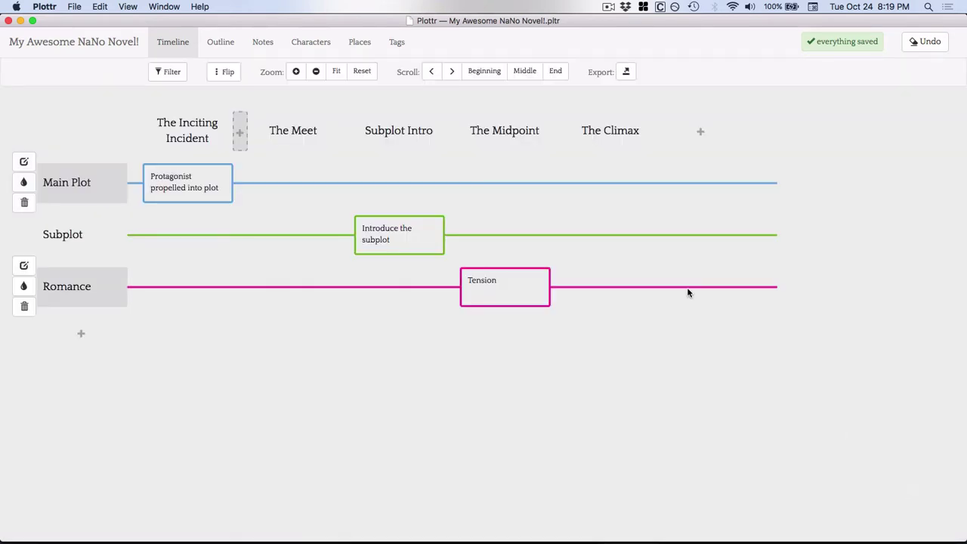
Switch to the Outline view and glance at the Filter by storyline choices.
left_click(220, 42)
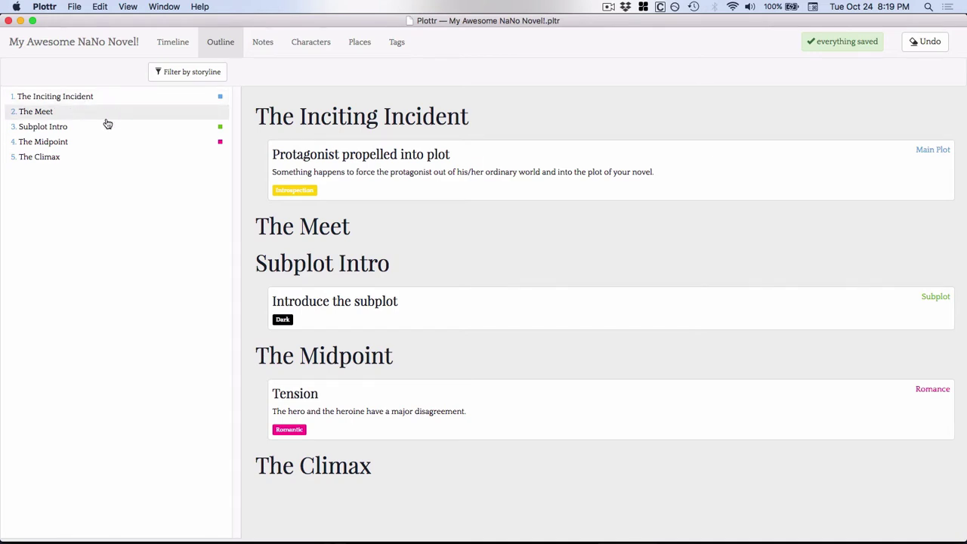
left_click(177, 73)
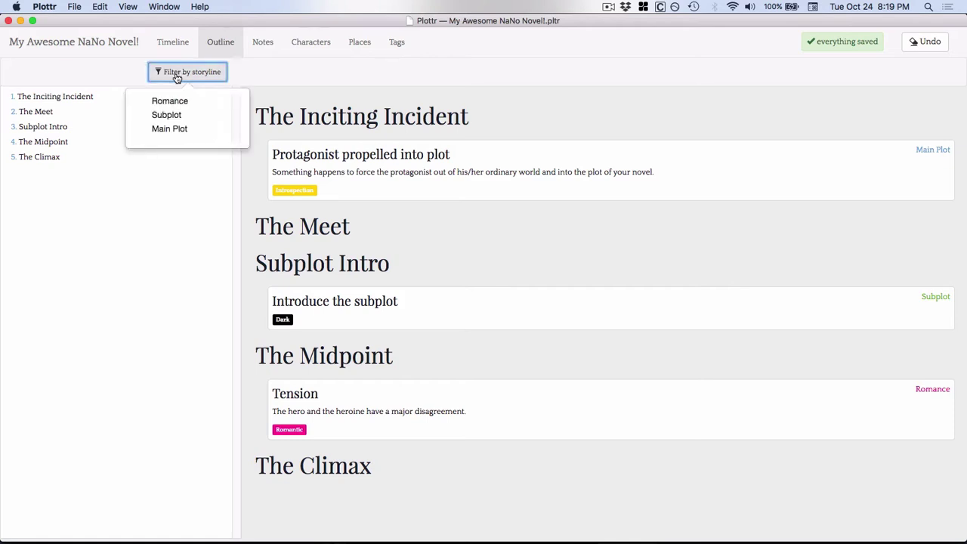
left_click(102, 67)
Return to the timeline and filter it to show only cards featuring Hero.
left_click(171, 46)
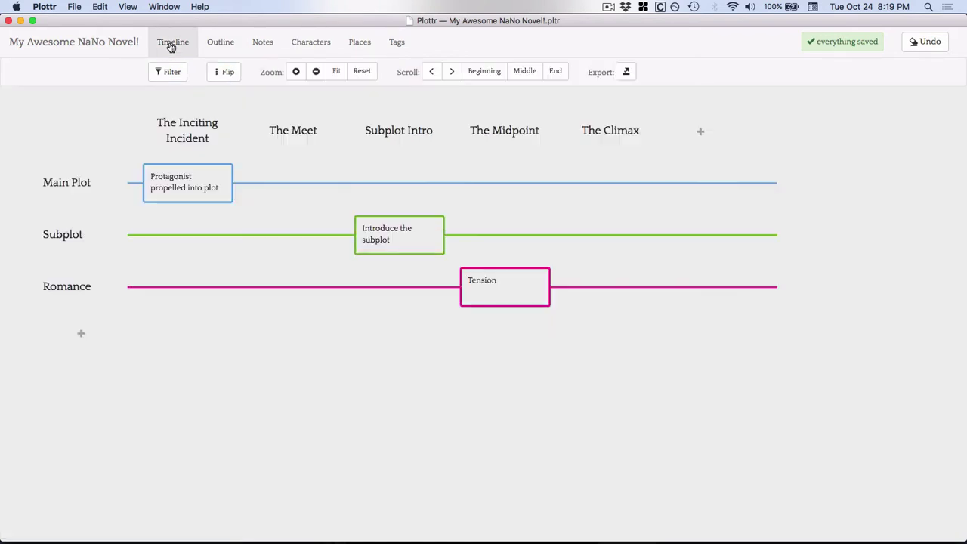
left_click(171, 72)
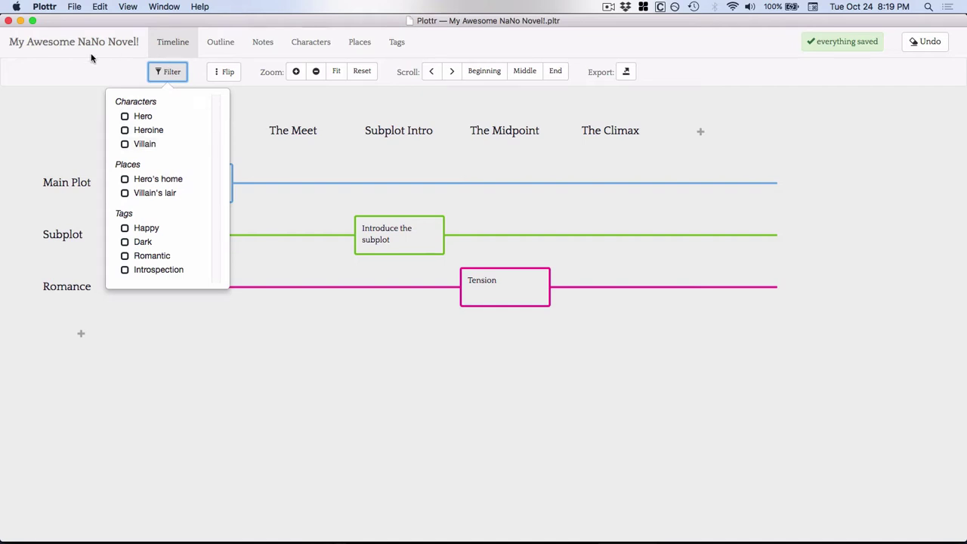
left_click(75, 68)
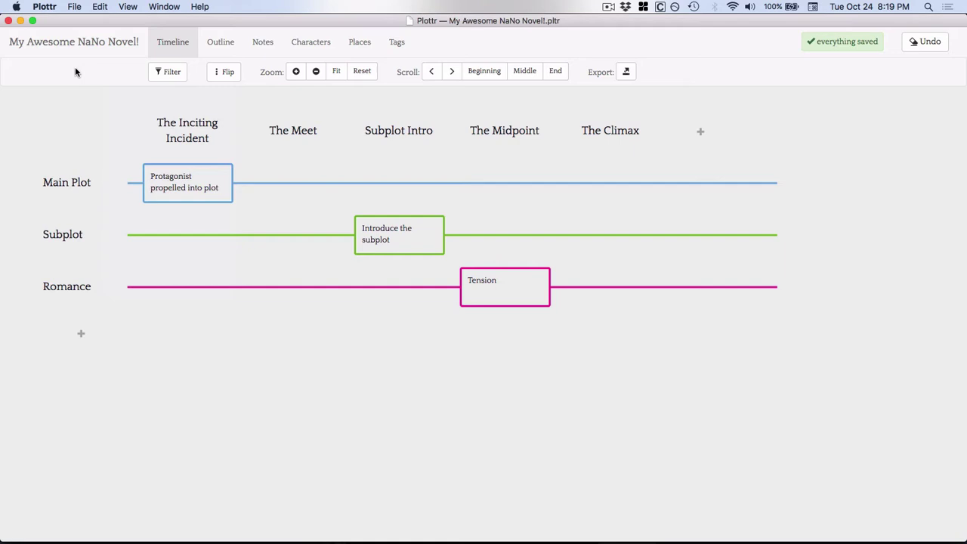
left_click(160, 73)
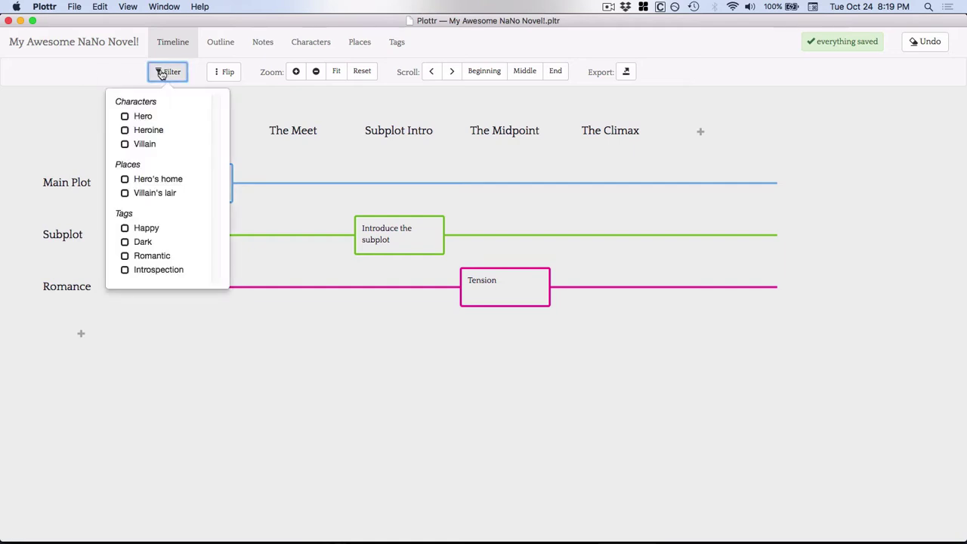
left_click(125, 116)
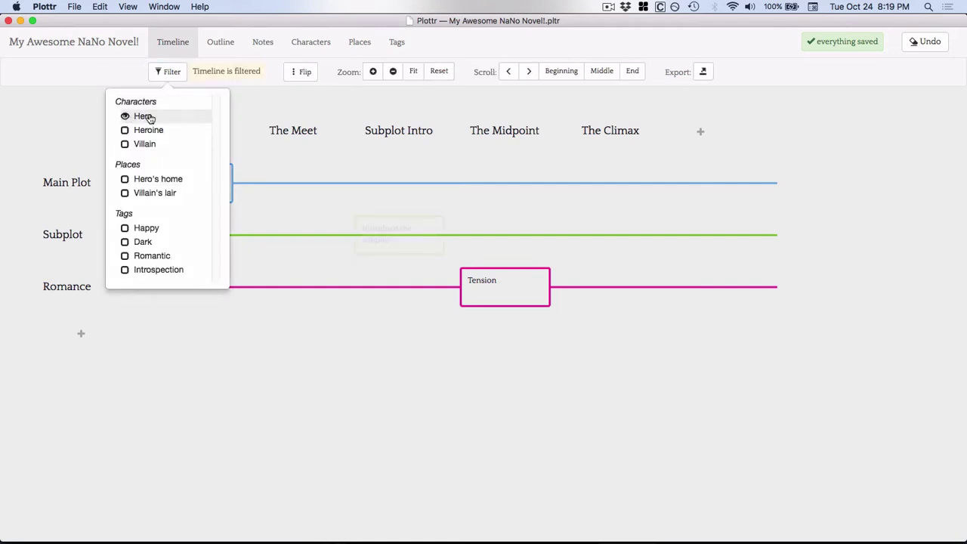
left_click(72, 72)
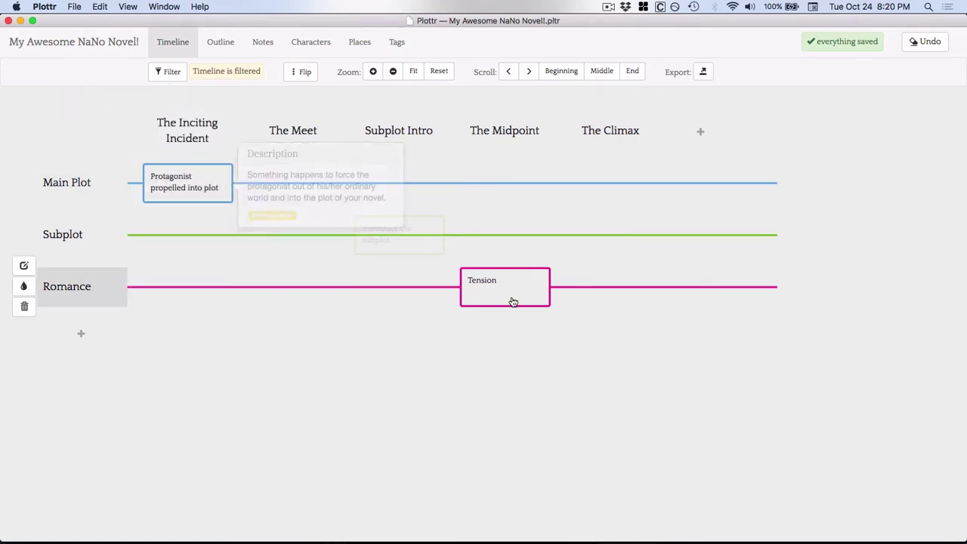
mouse_move(536, 305)
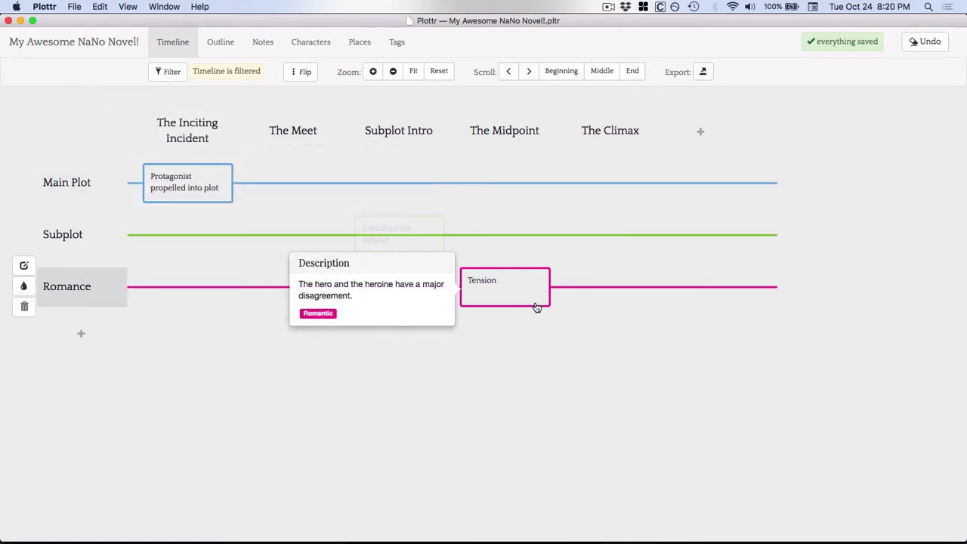
mouse_move(395, 230)
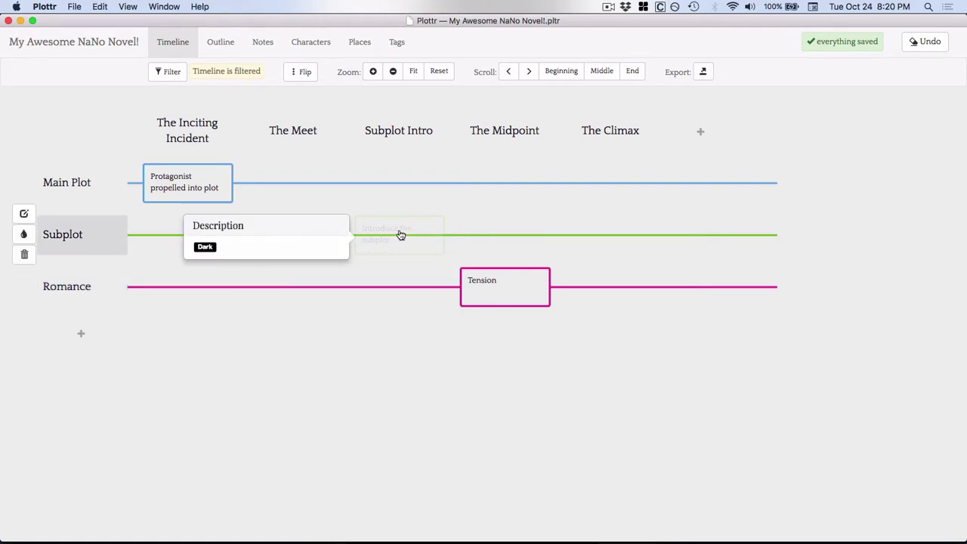
Uncheck Hero in the filter so every card shows unfiltered.
left_click(161, 71)
left_click(125, 116)
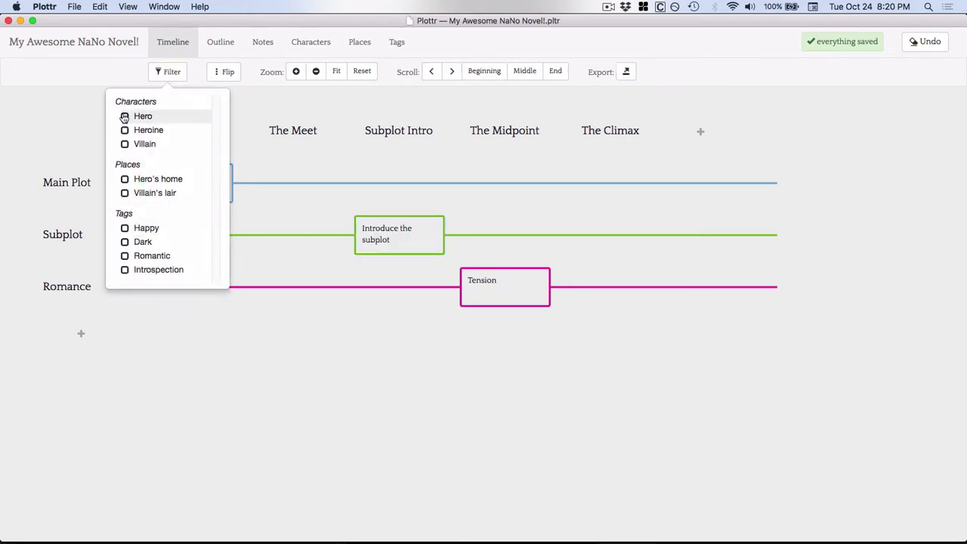
left_click(251, 77)
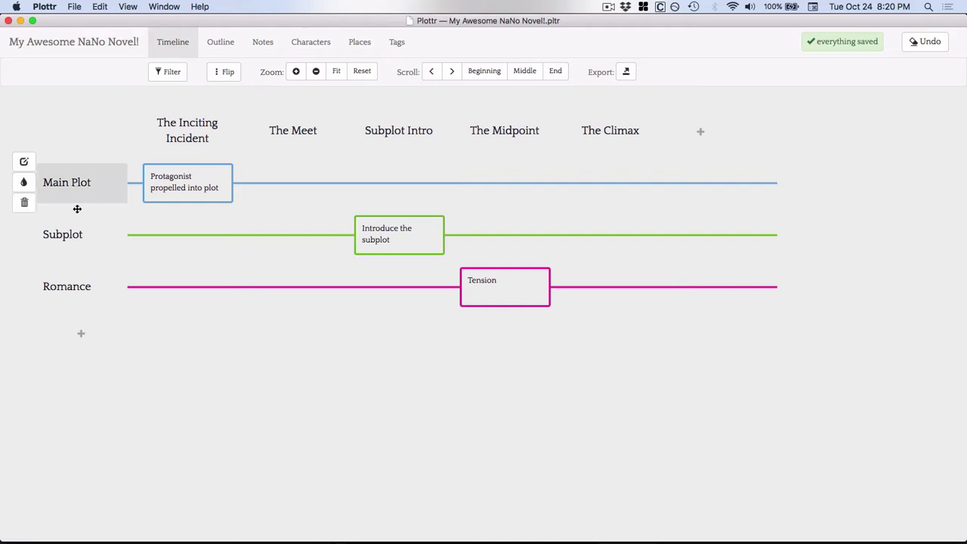
Flip the timeline to rows and back, zoom in, zoom out, then fit it to the window.
left_click(226, 73)
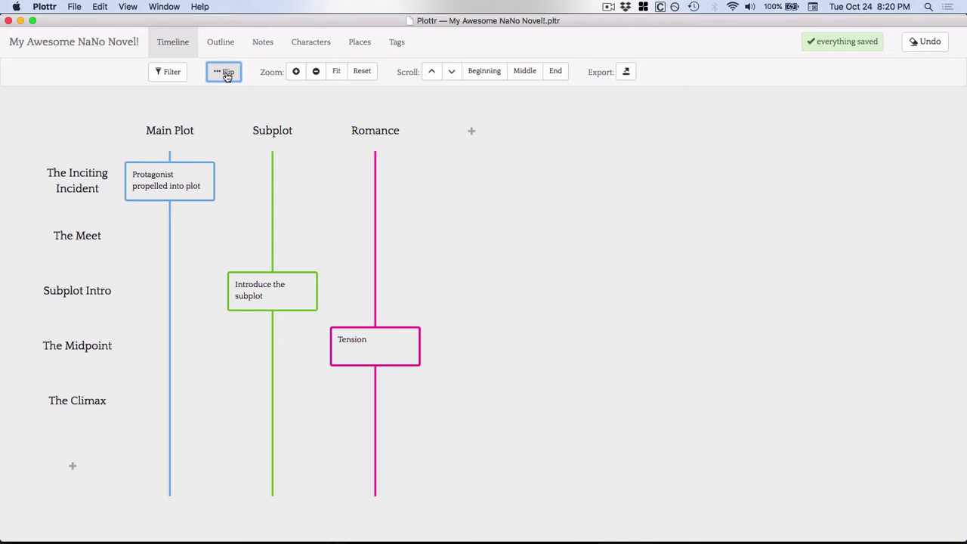
left_click(217, 74)
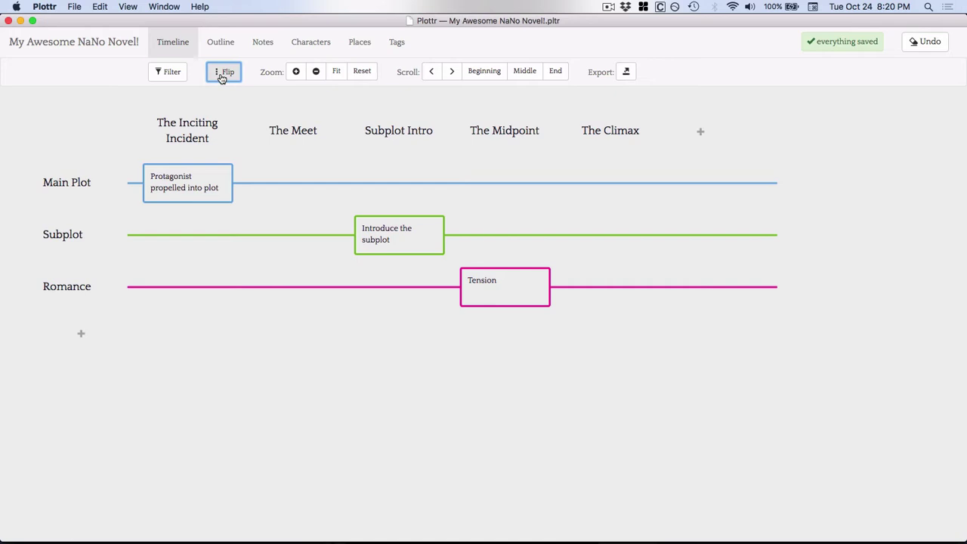
left_click(295, 73)
left_click(316, 73)
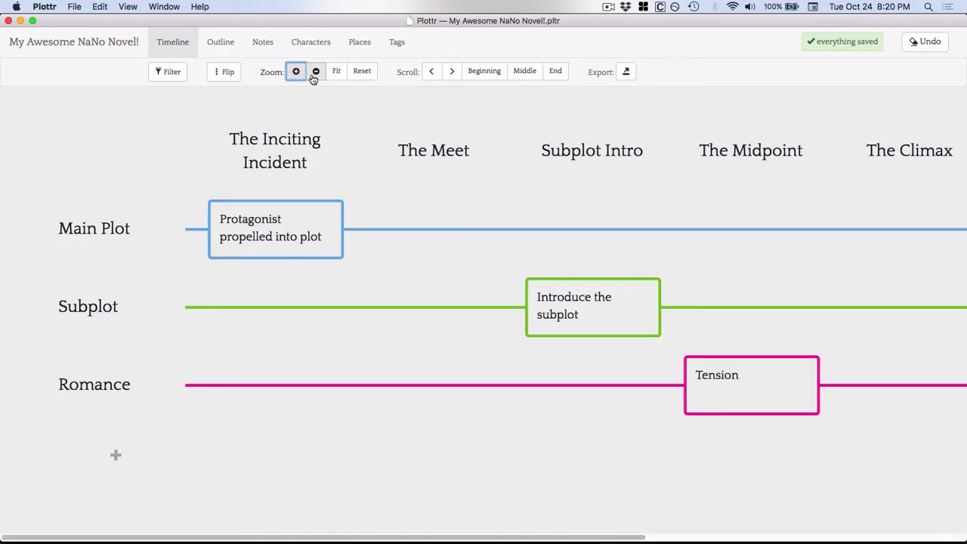
left_click(334, 74)
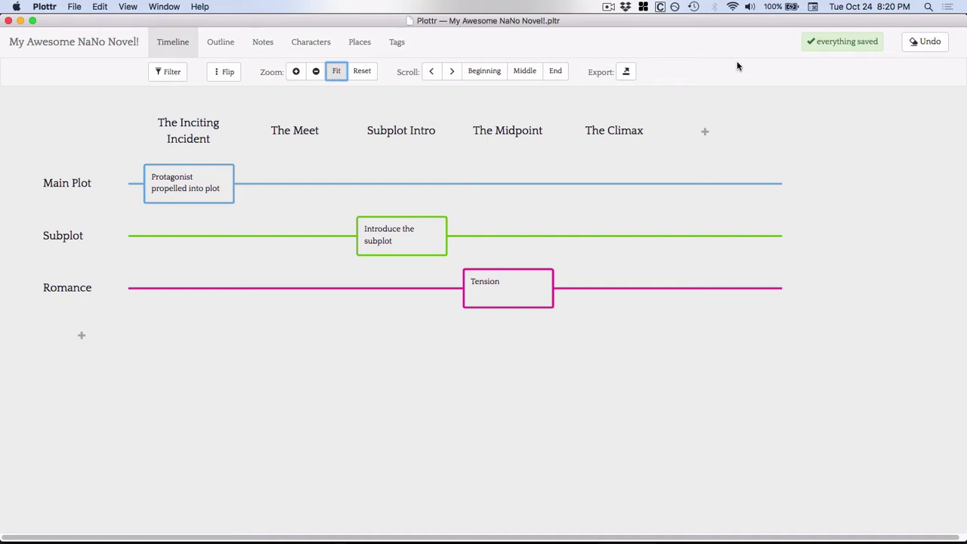
Scroll the timeline forward and back, jump to its beginning and end, then view Notes.
left_click(452, 72)
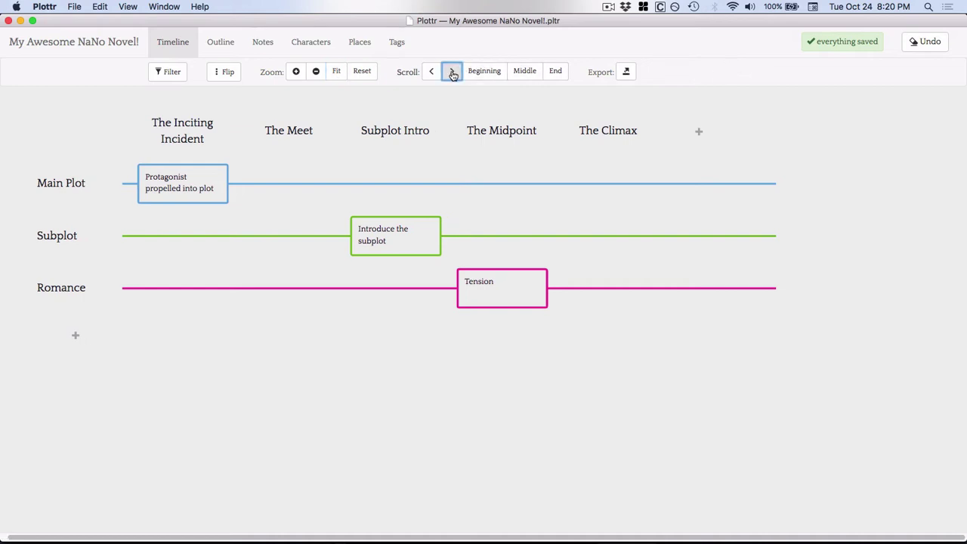
left_click(434, 72)
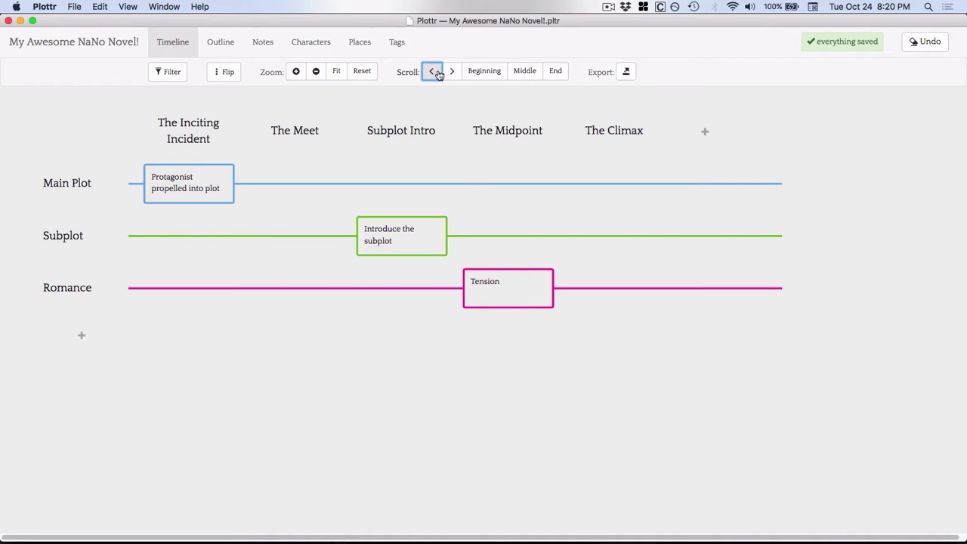
left_click(482, 72)
left_click(559, 74)
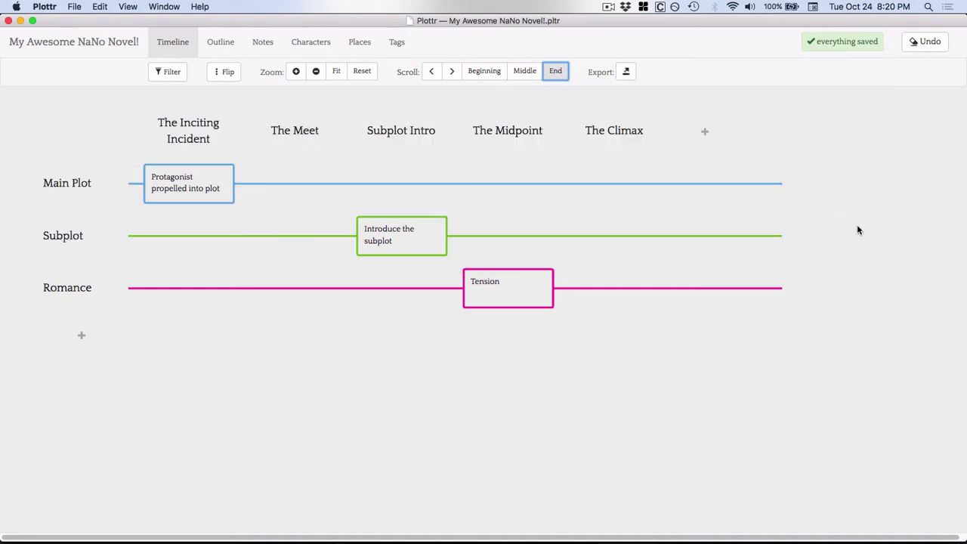
left_click(261, 44)
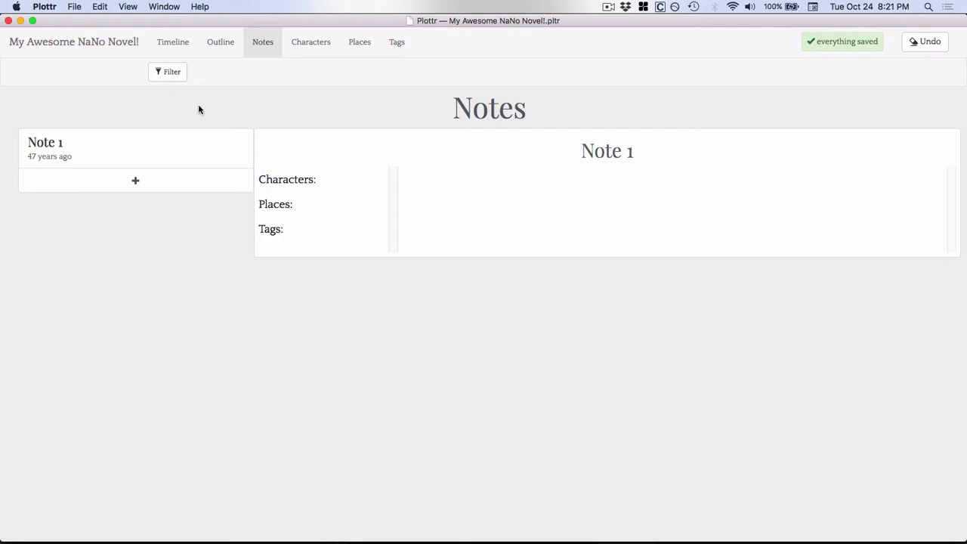
Select Heroine in the Characters list and open her card in edit mode.
left_click(318, 45)
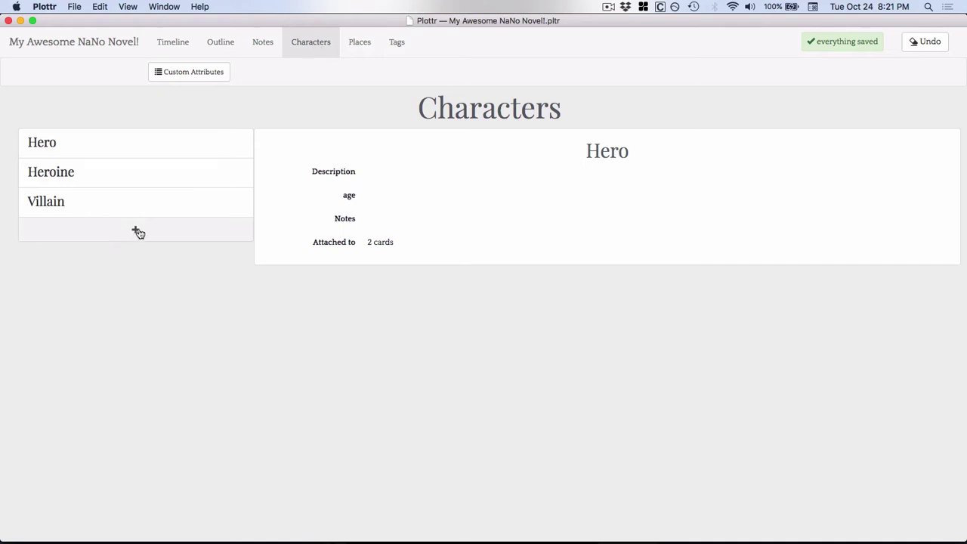
left_click(92, 182)
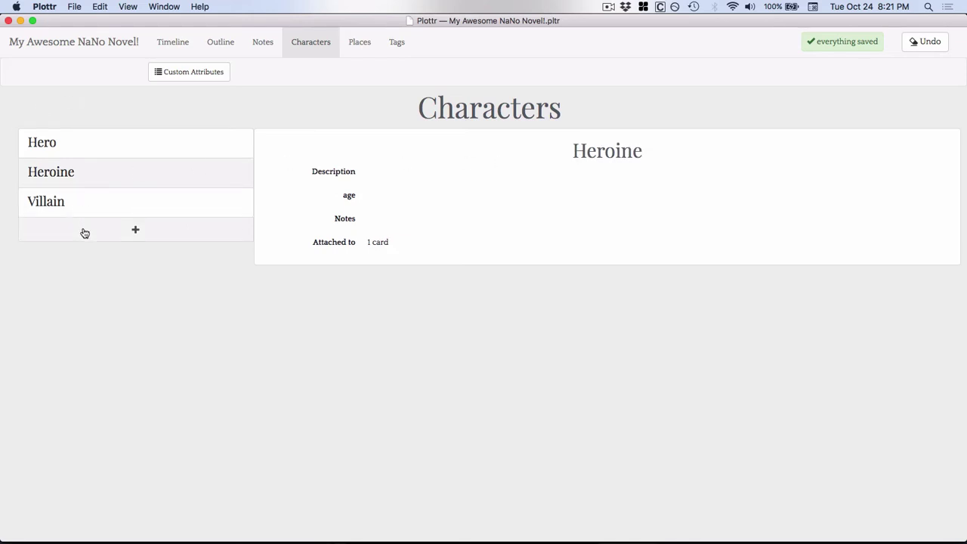
left_click(505, 194)
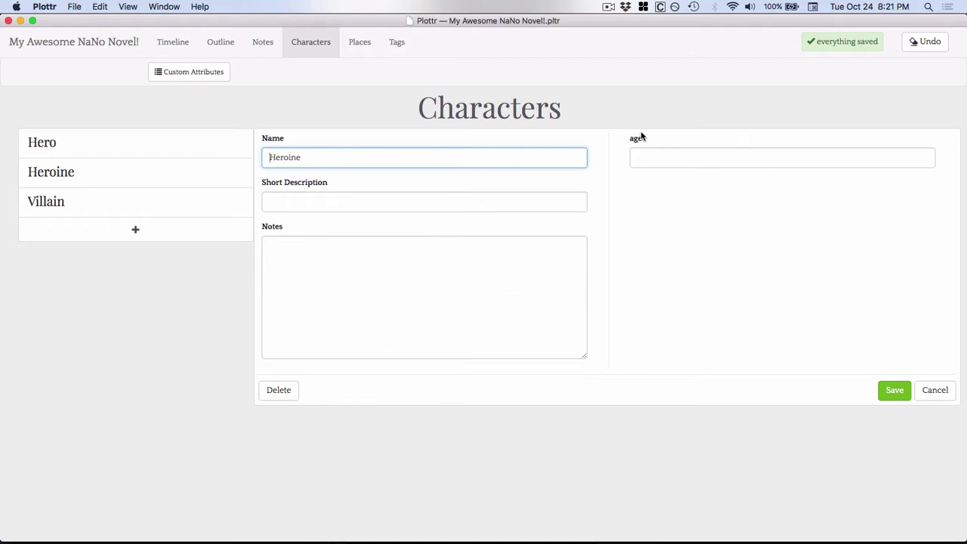
Add 'Eye color' and 'Hair color' as custom character attributes alongside age.
left_click(168, 73)
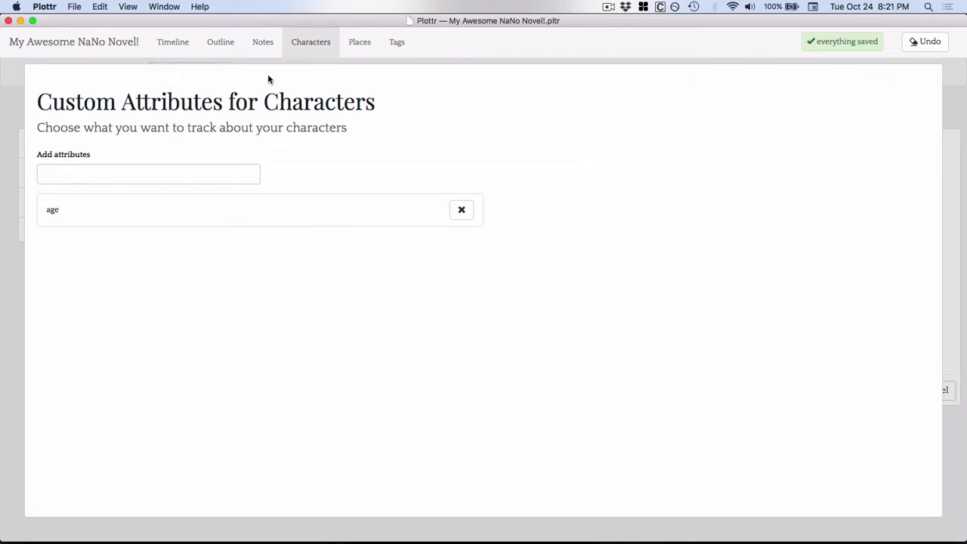
left_click(224, 175)
type("Eye color")
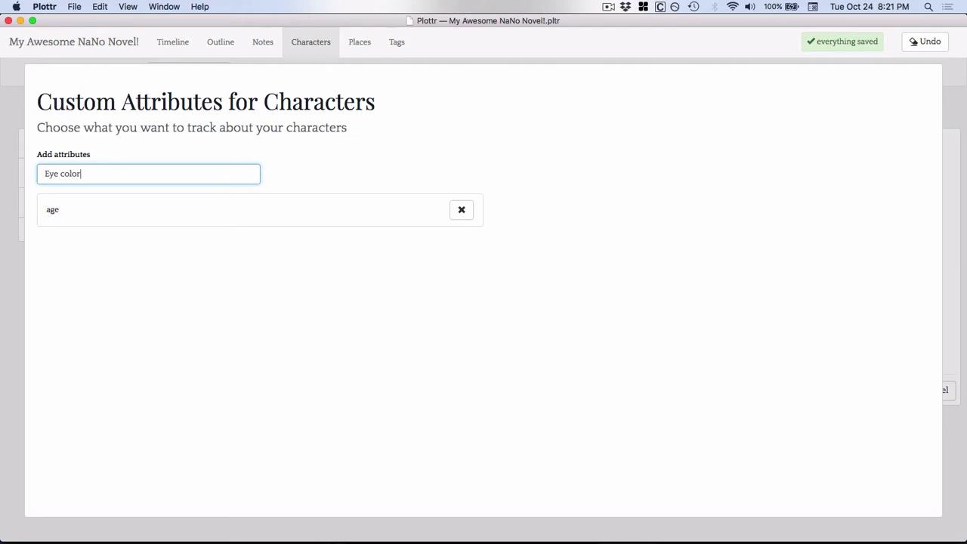
key("Return")
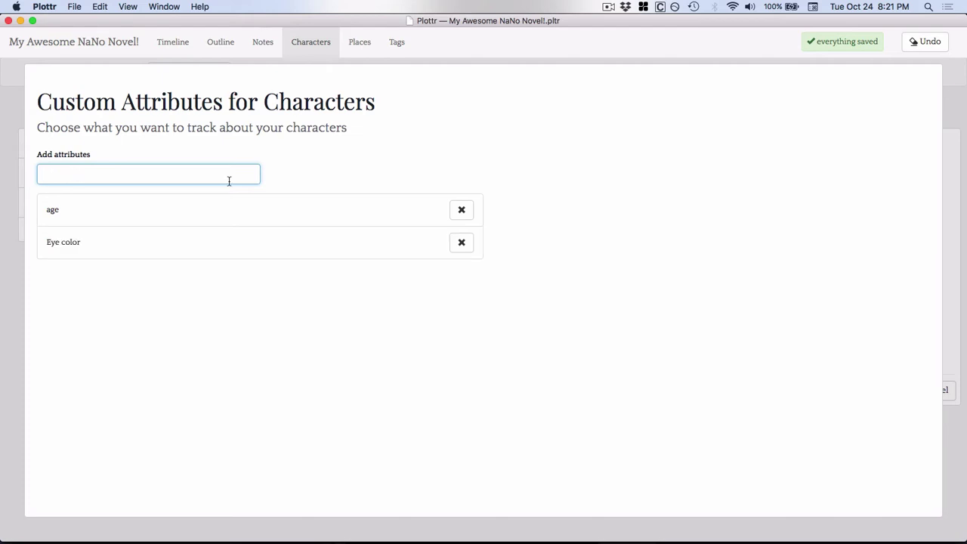
type("Hair color")
key("Return")
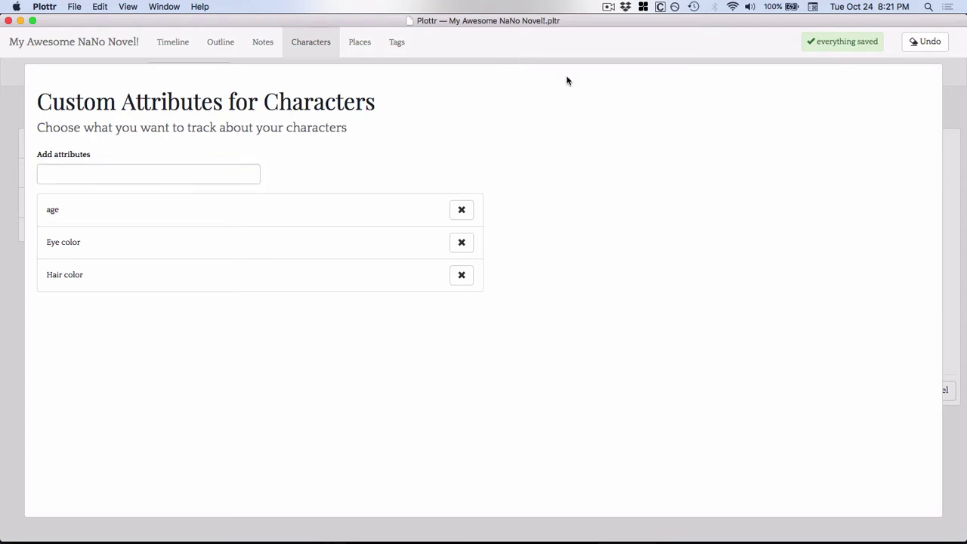
left_click(955, 149)
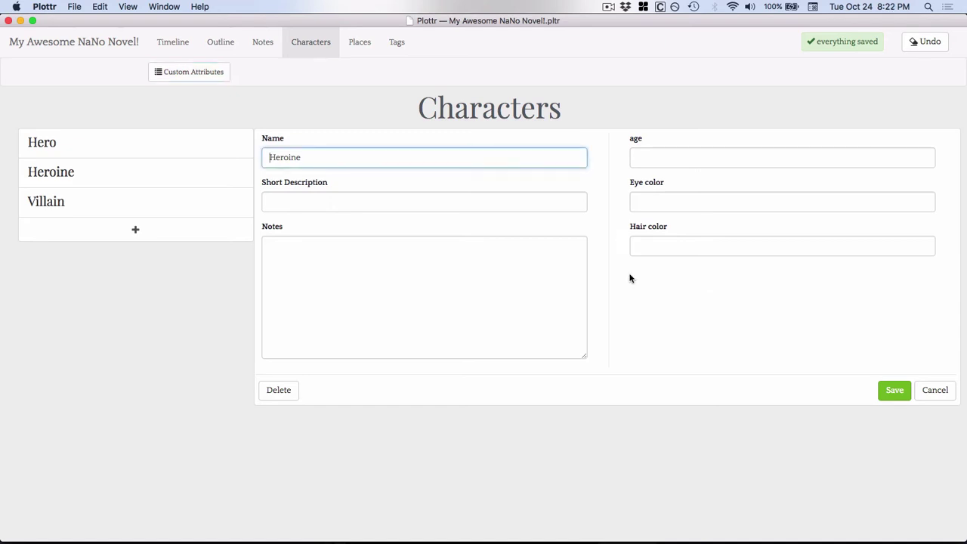
left_click(893, 392)
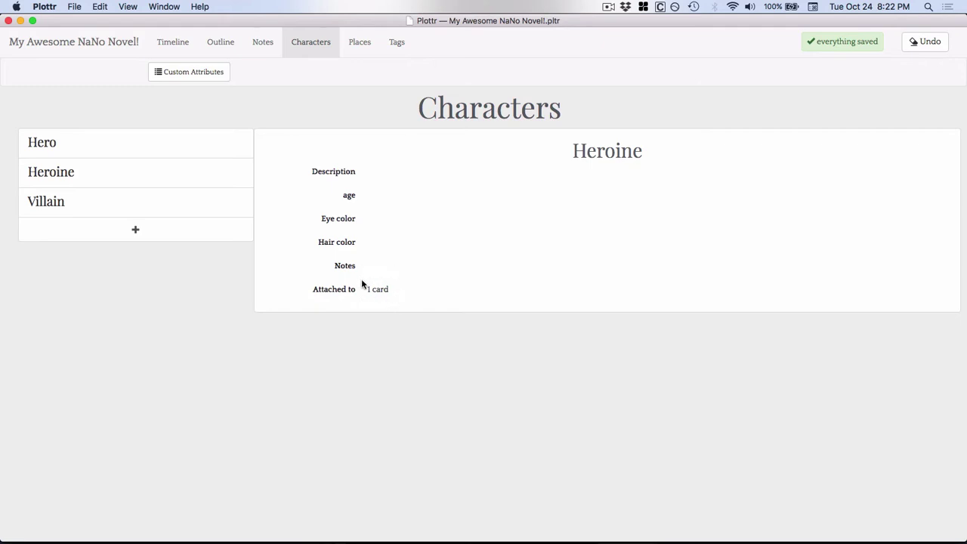
mouse_move(380, 292)
left_click(431, 244)
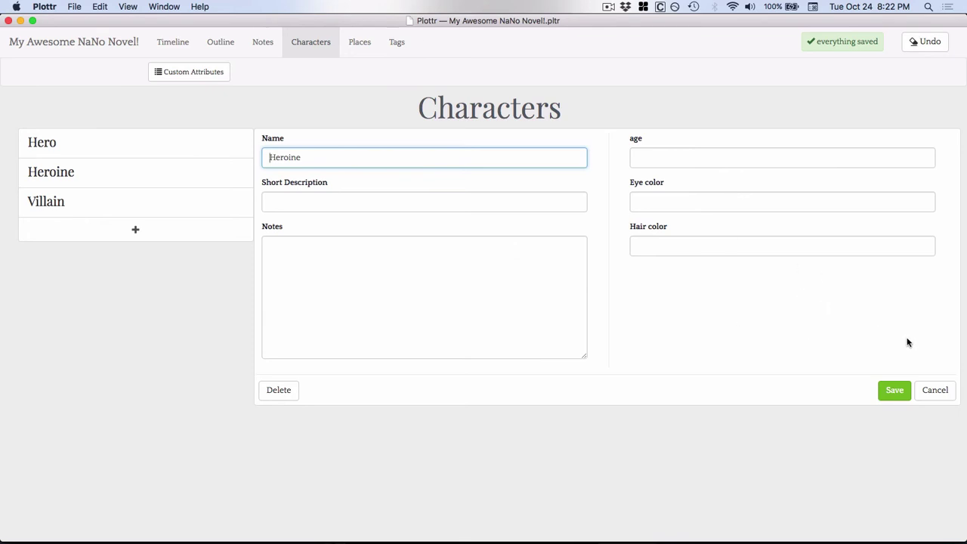
Close the Heroine form and open the Villain's lair place for editing.
left_click(935, 390)
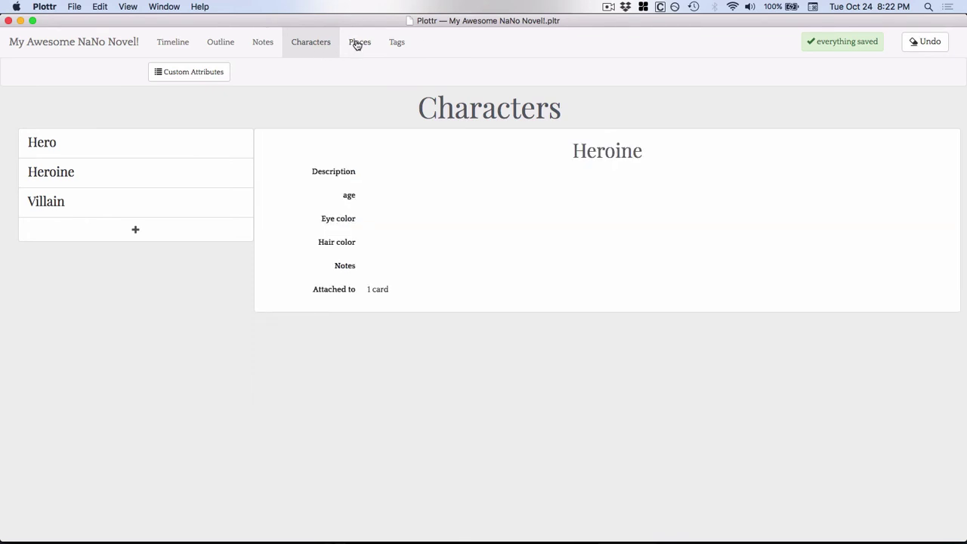
left_click(356, 42)
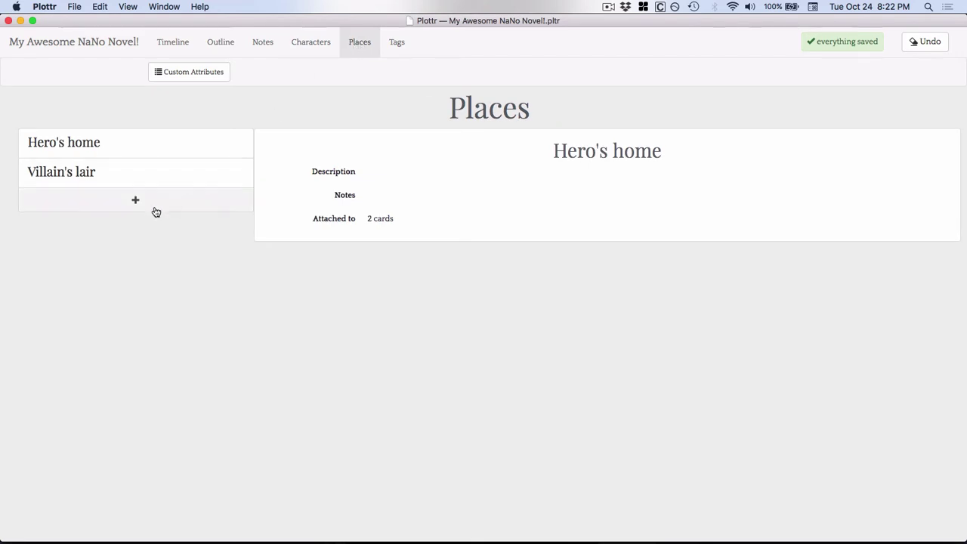
left_click(91, 173)
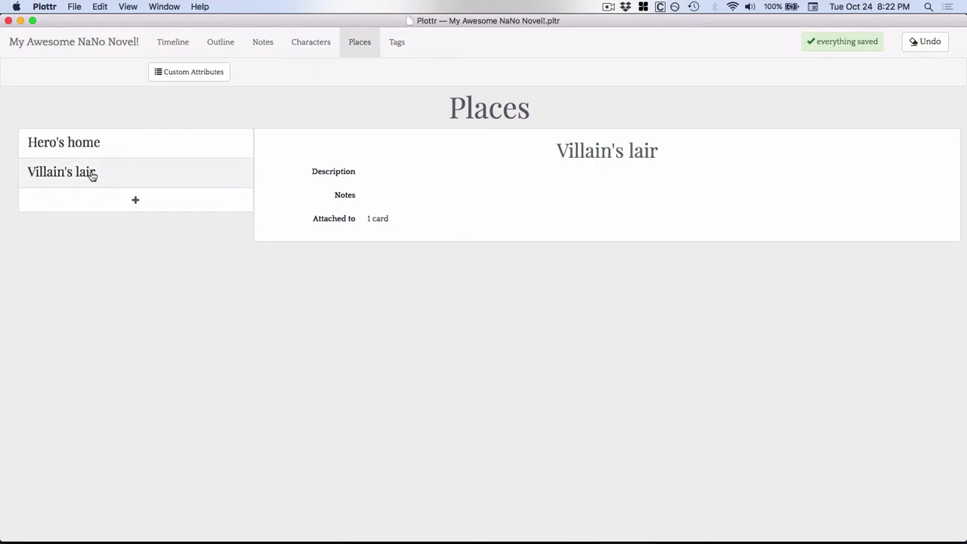
mouse_move(377, 219)
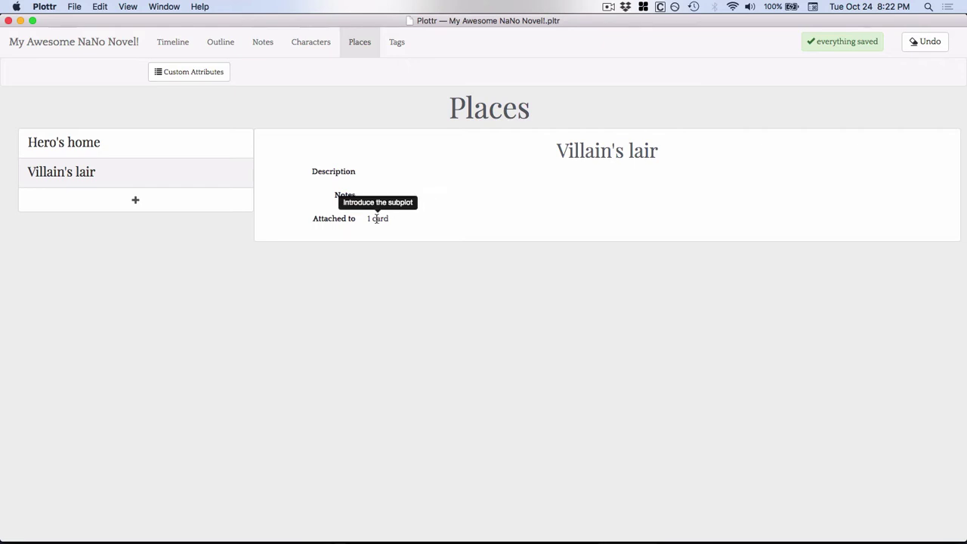
left_click(602, 172)
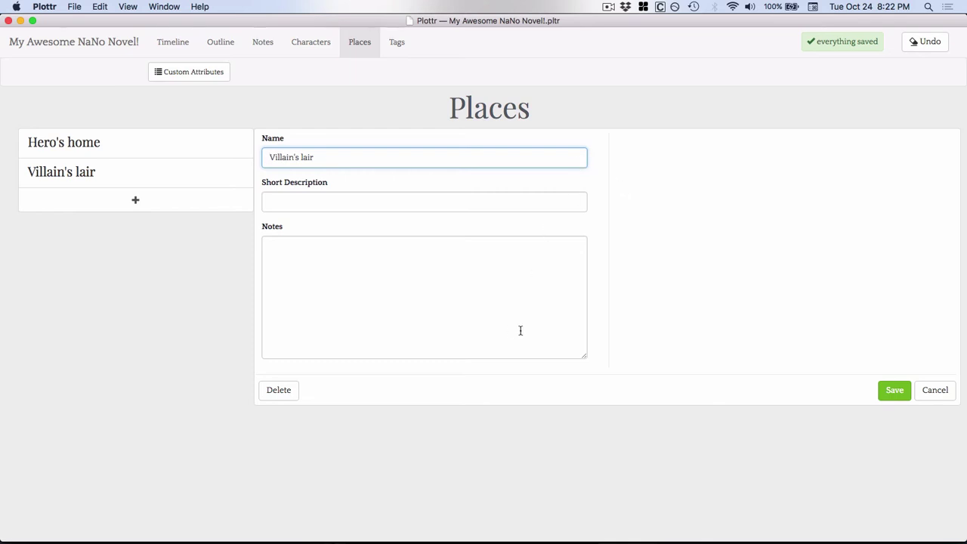
Glance at the place attributes, cancel the Villain's lair edit, and show the Tags list.
left_click(190, 68)
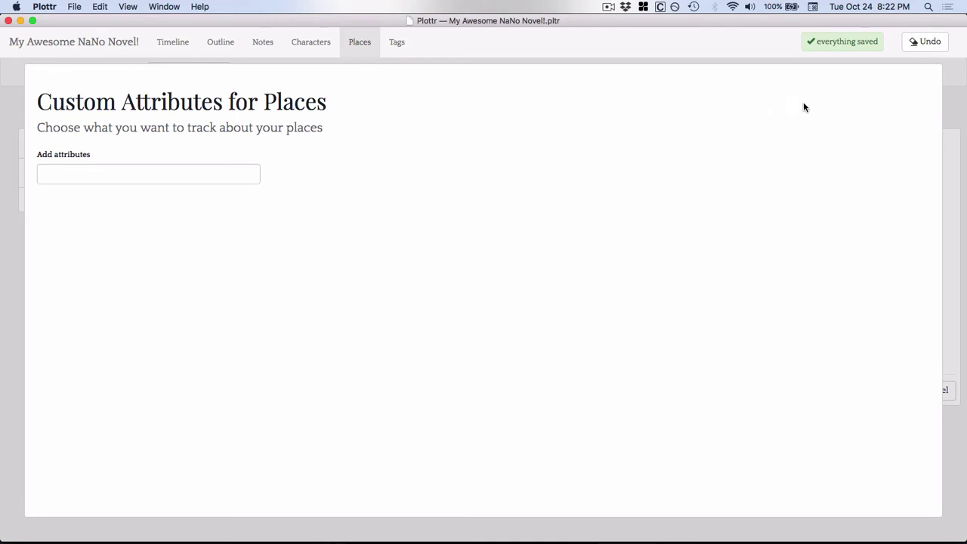
left_click(954, 153)
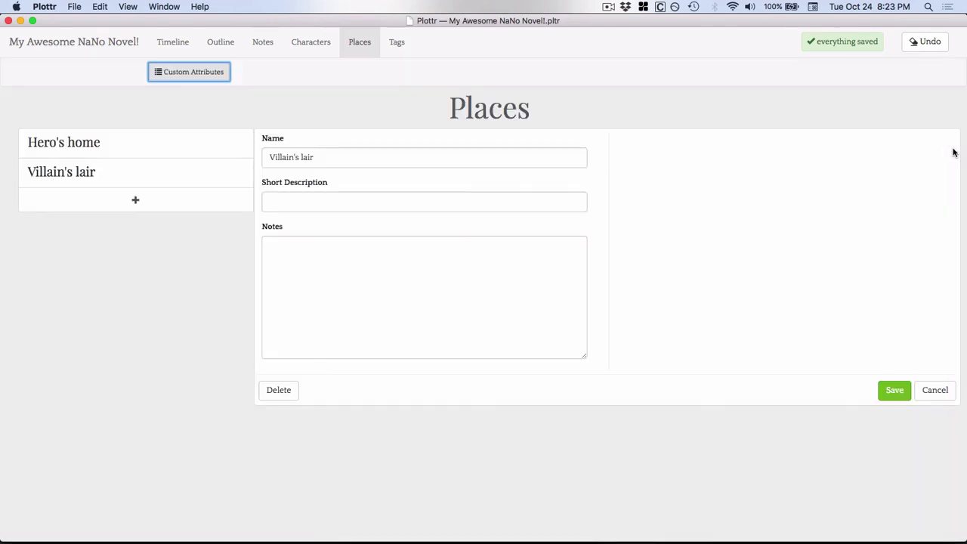
left_click(930, 389)
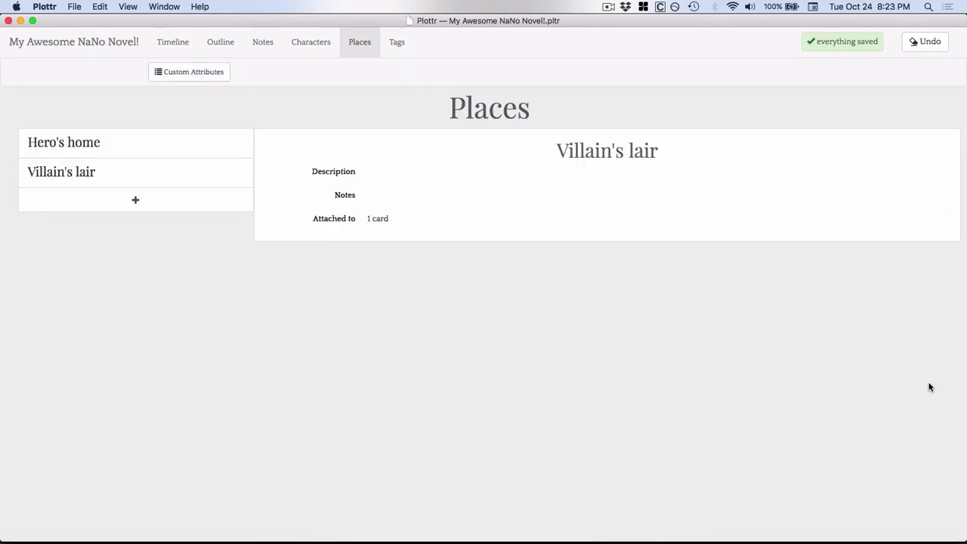
left_click(398, 44)
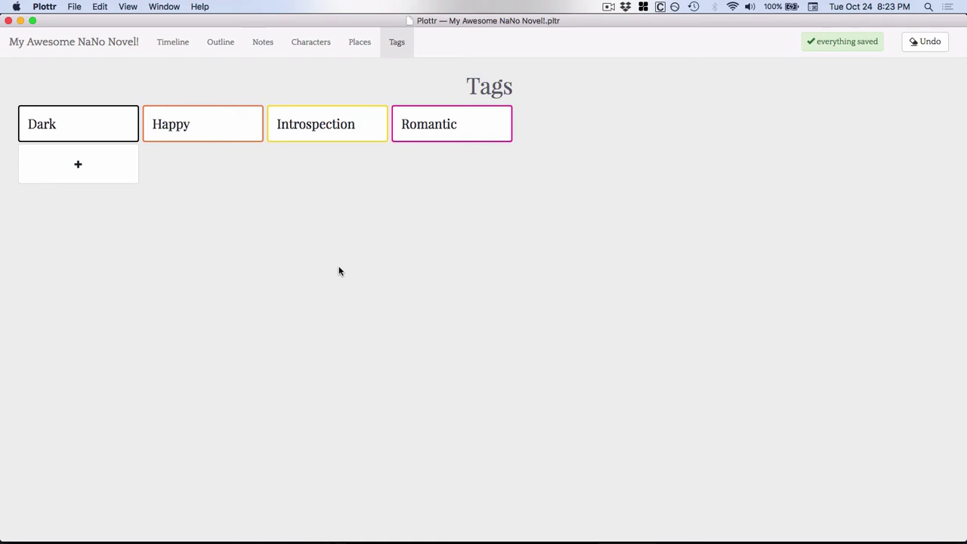
On the timeline, filter cards to the Dark tag, then uncheck Dark to show all cards.
left_click(166, 44)
left_click(170, 73)
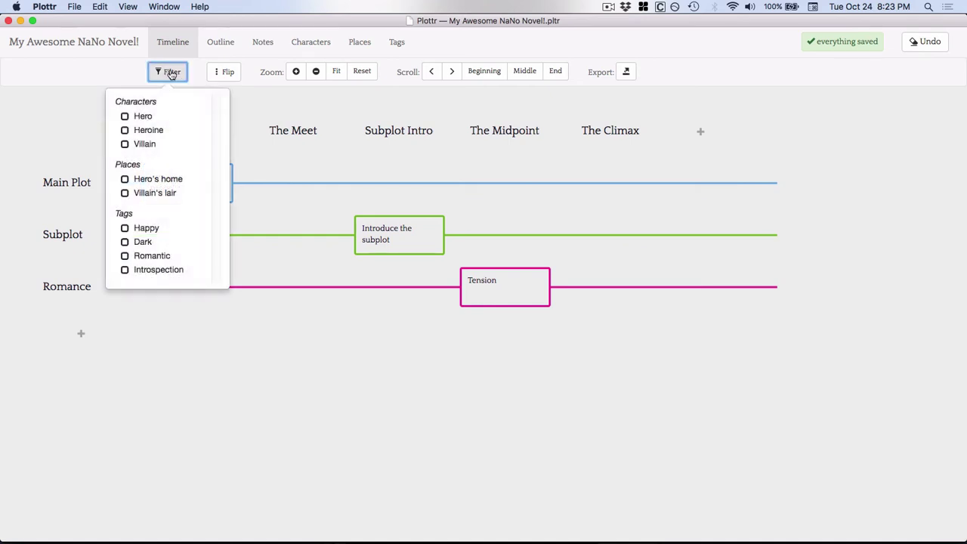
left_click(126, 243)
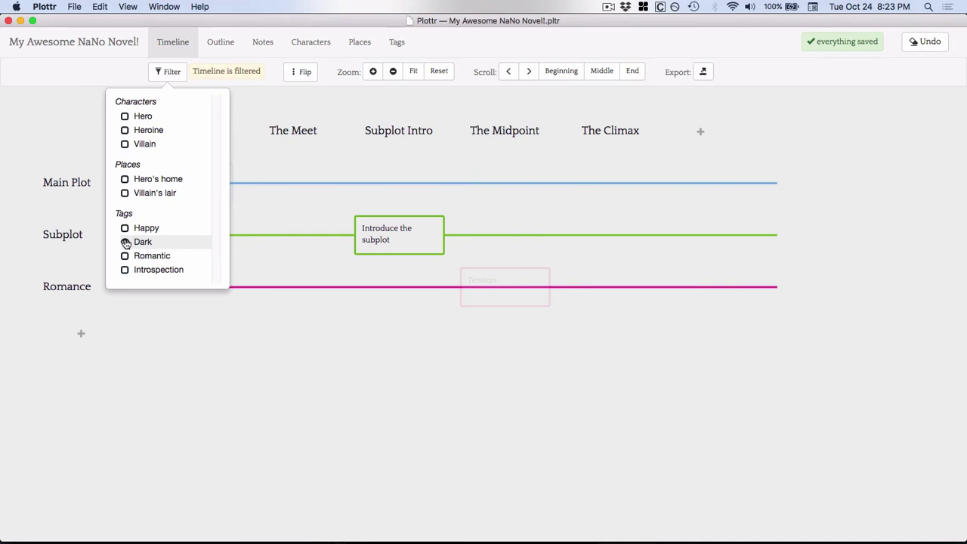
mouse_move(406, 232)
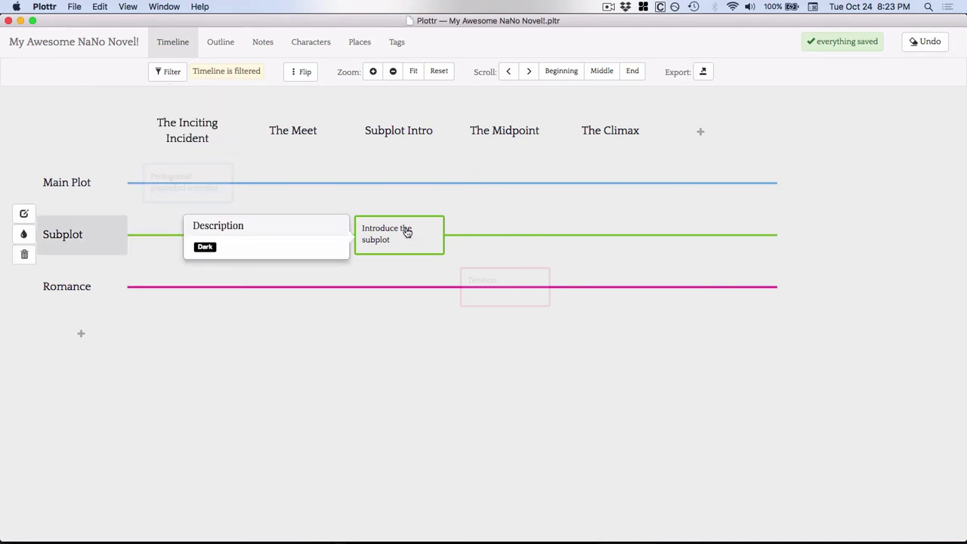
left_click(159, 71)
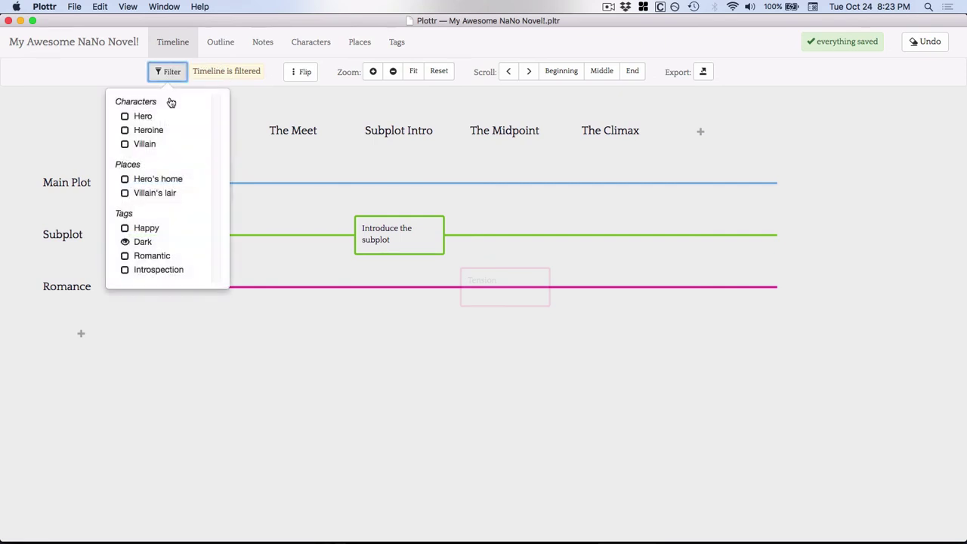
left_click(143, 242)
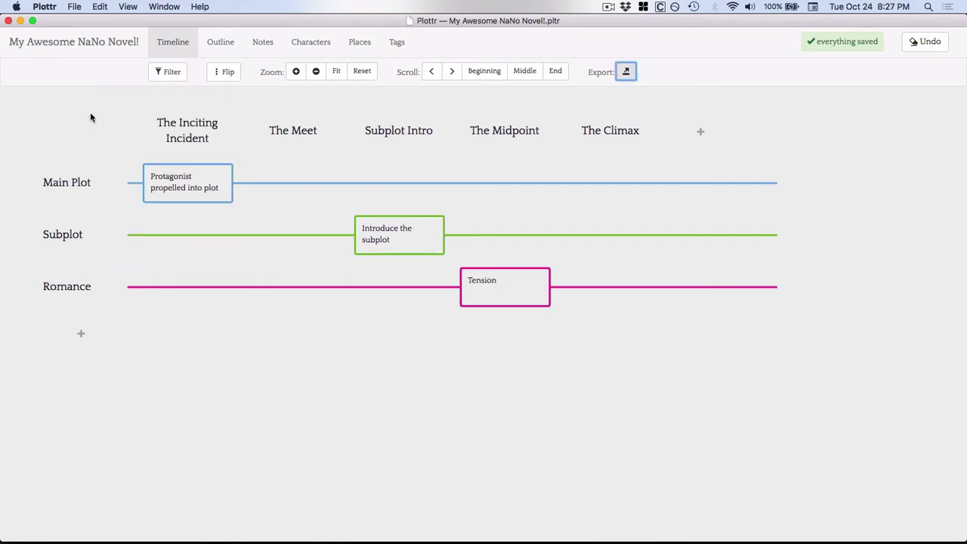
mouse_move(42, 182)
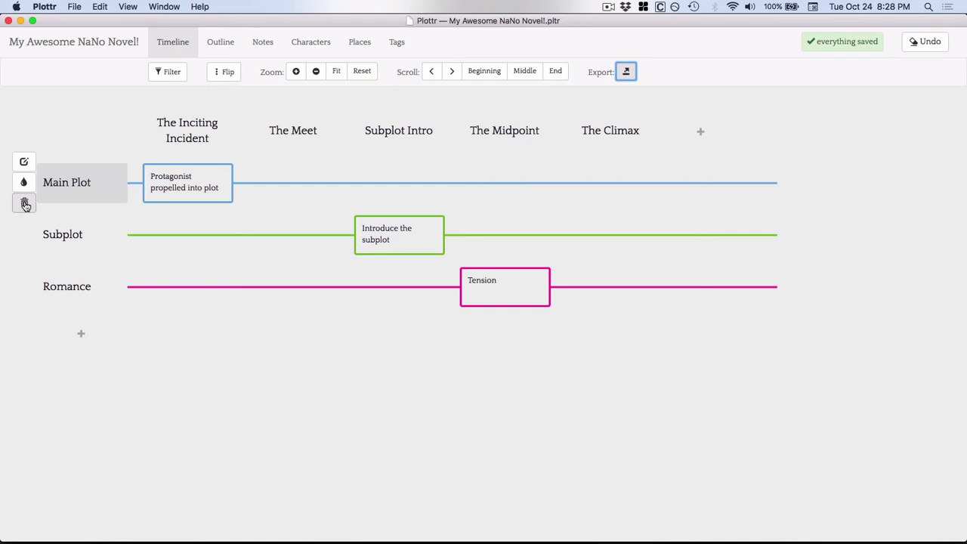
mouse_move(138, 99)
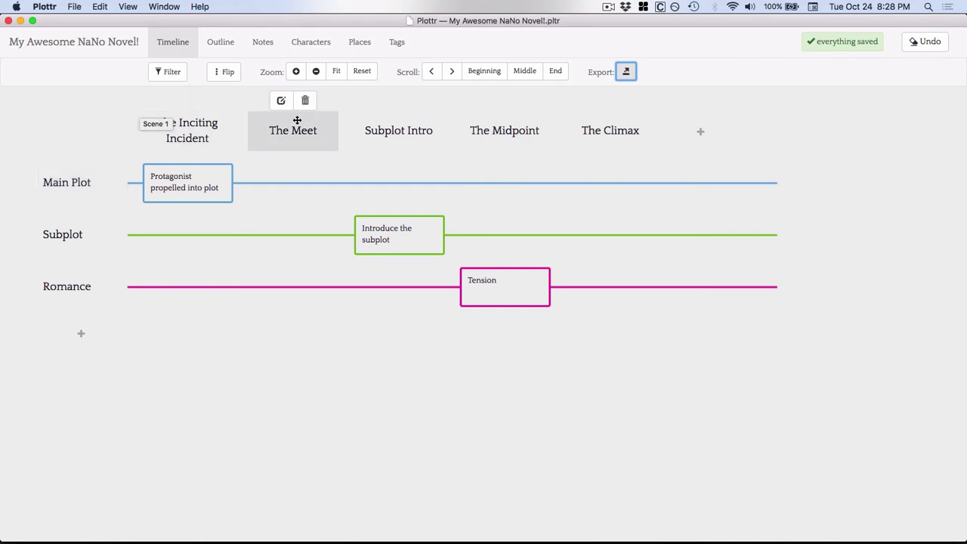
mouse_move(414, 130)
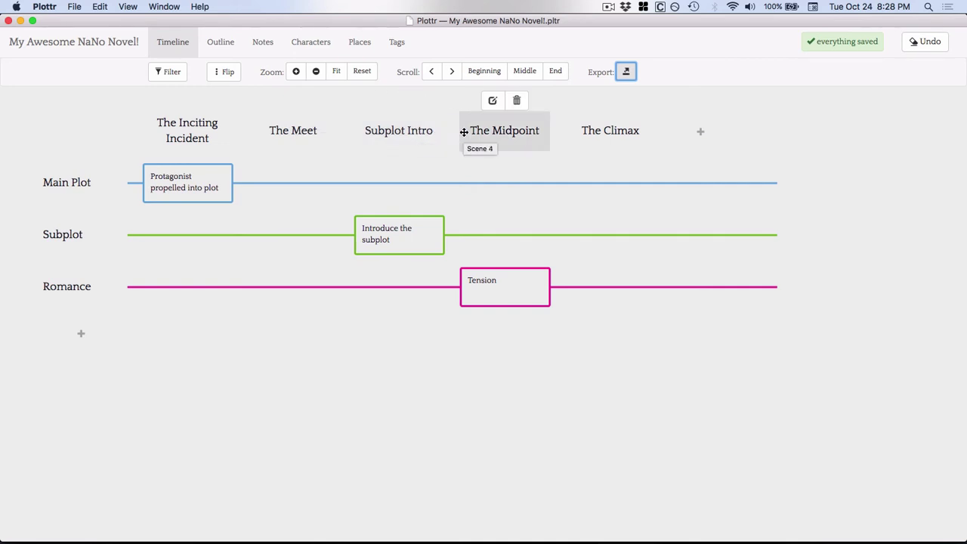
mouse_move(587, 130)
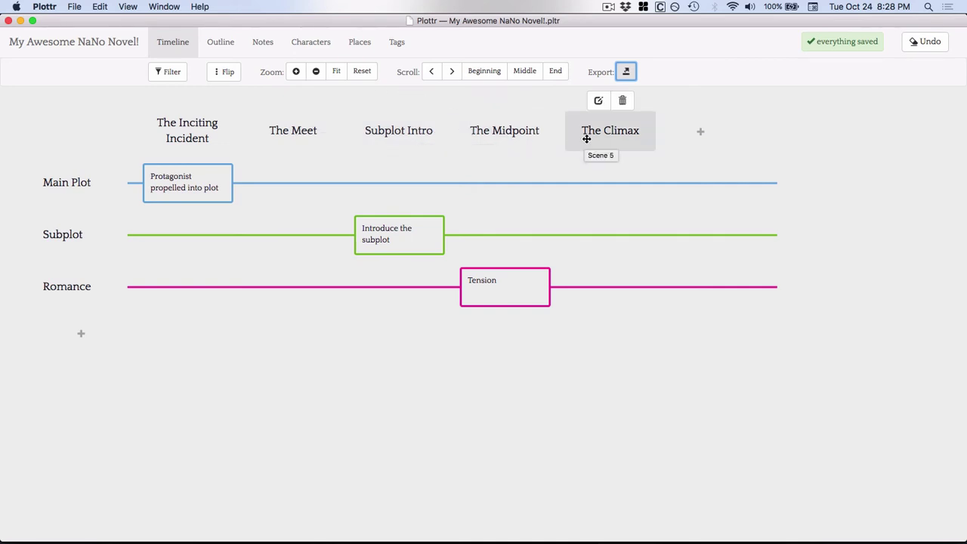
Export the outline as 'My Awesome NaNo Novel!' to the Blog Posts - NaNo Tools folder, untagged.
left_click(627, 73)
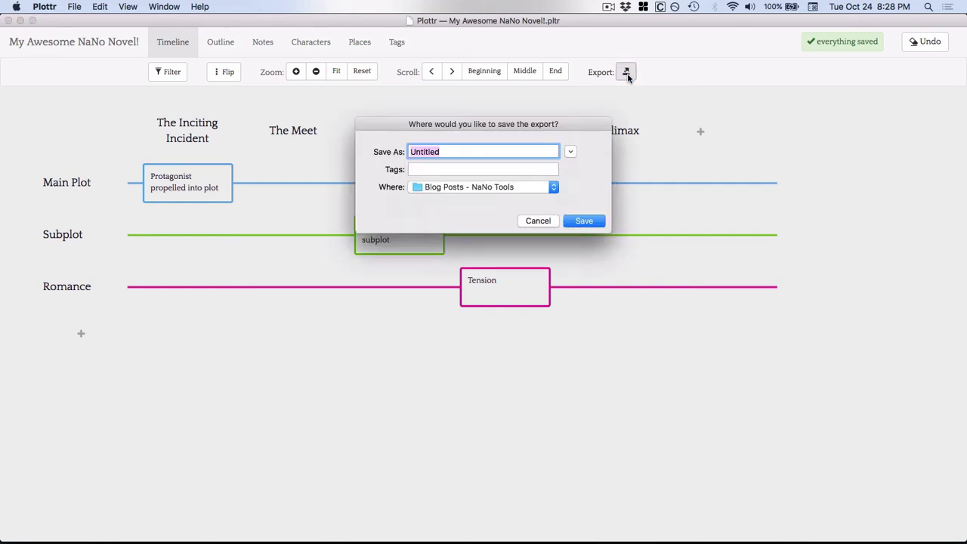
type("My Awesome NaNo Novel!")
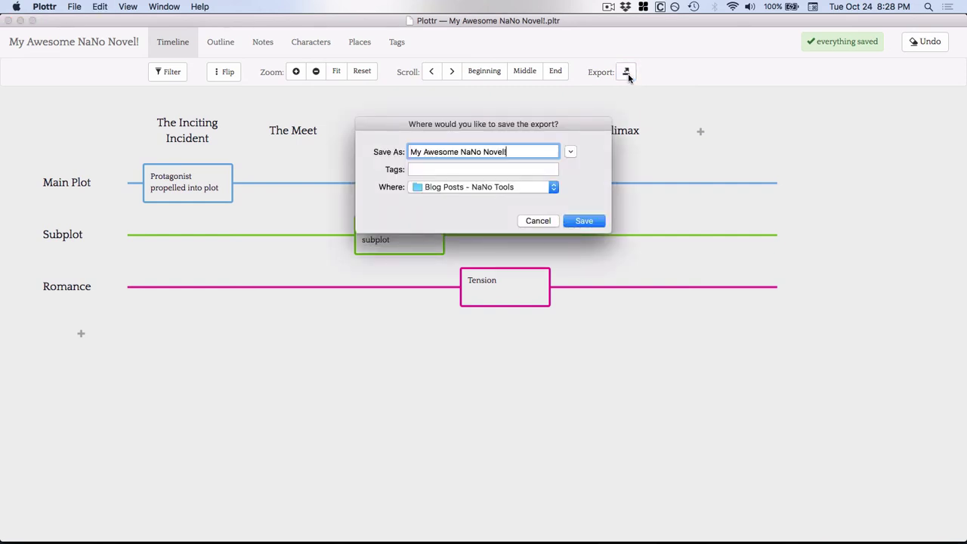
left_click(421, 170)
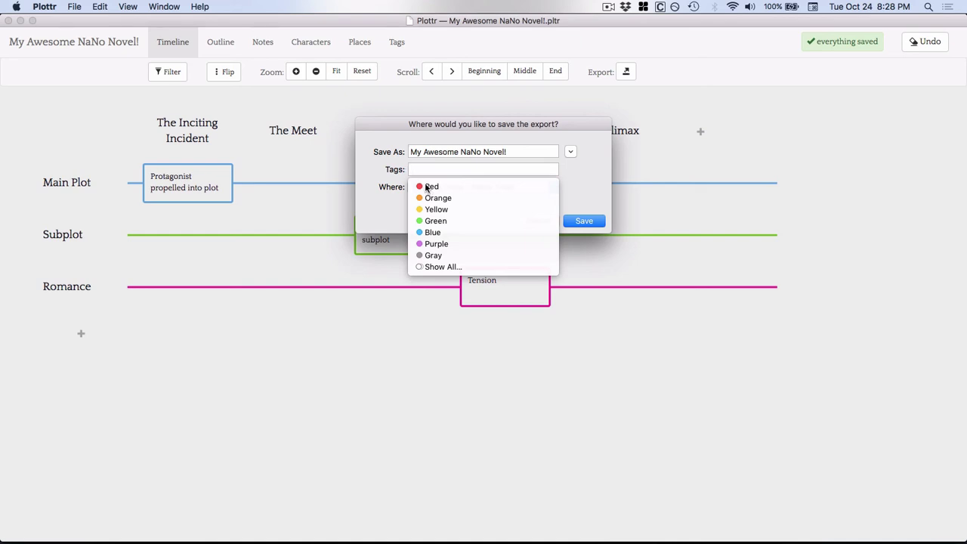
left_click(588, 170)
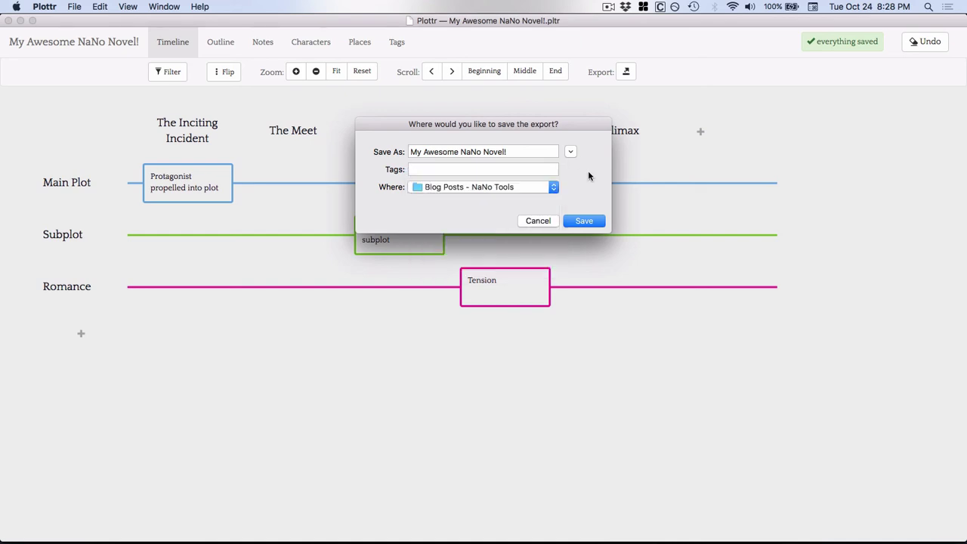
left_click(588, 223)
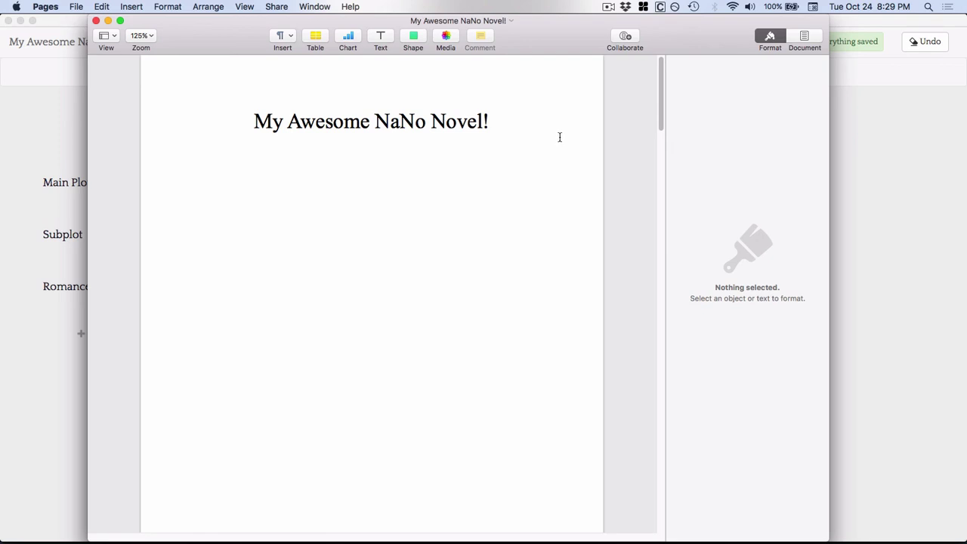
Scroll from the title page through Outline, Characters, Places and Notes, then back up to Places.
scroll(559, 133, "down", 10)
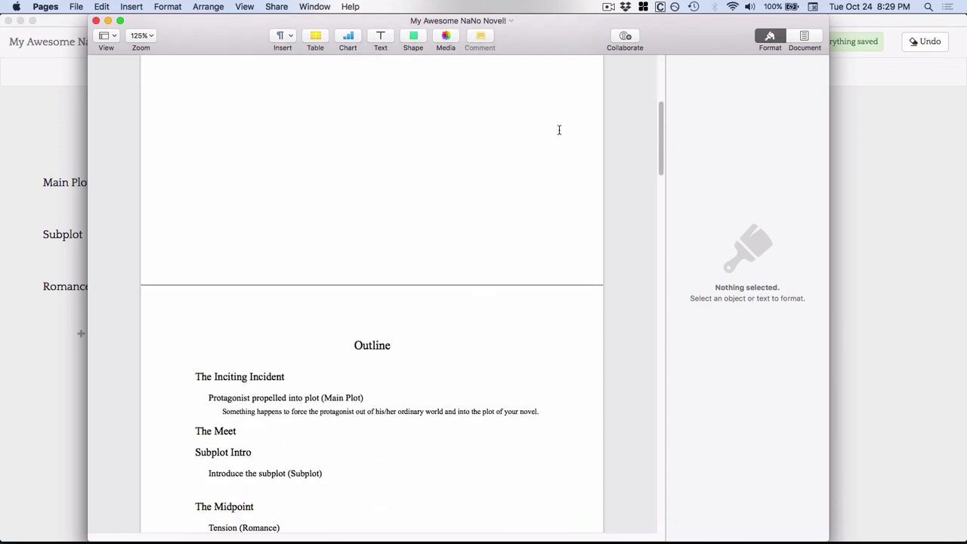
scroll(497, 294, "down", 3)
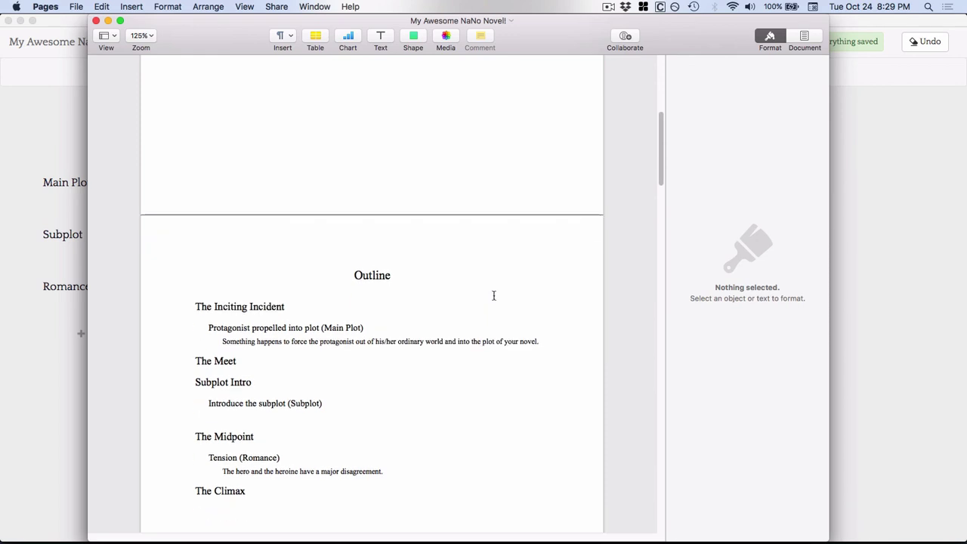
scroll(501, 290, "down", 15)
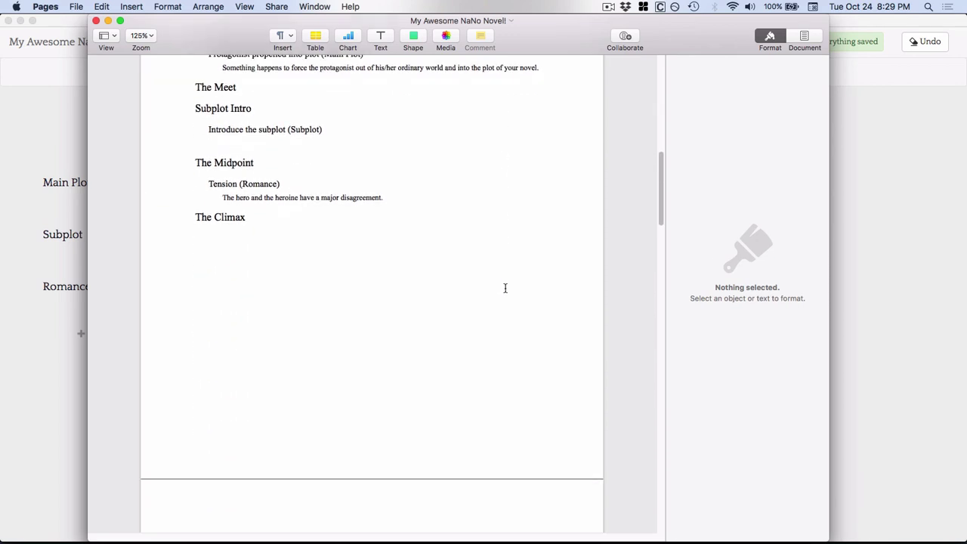
scroll(506, 289, "down", 10)
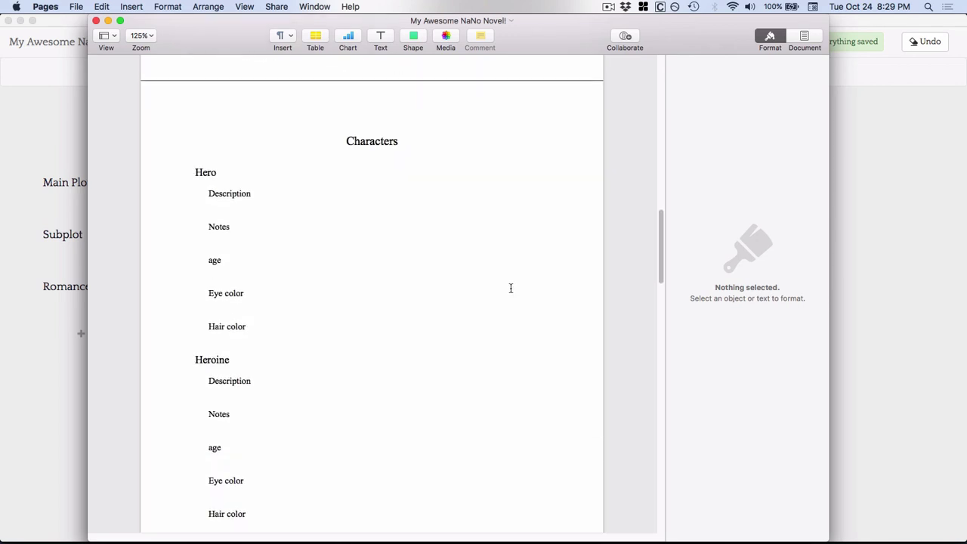
scroll(512, 288, "down", 20)
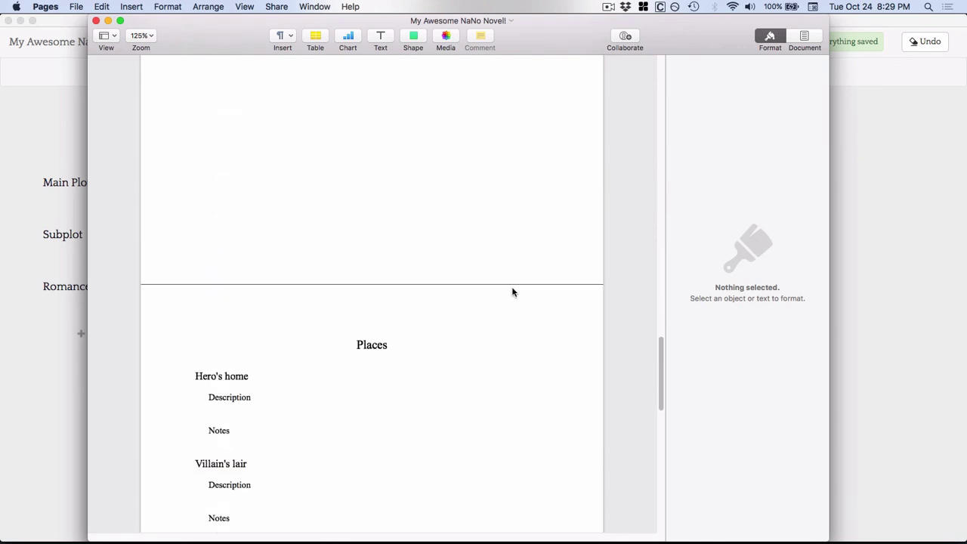
scroll(513, 288, "down", 20)
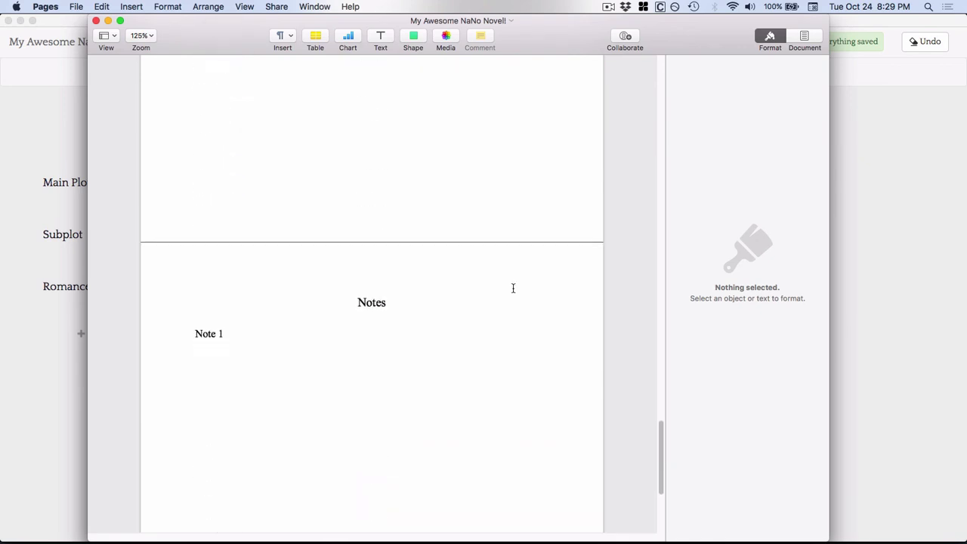
scroll(513, 287, "up", 15)
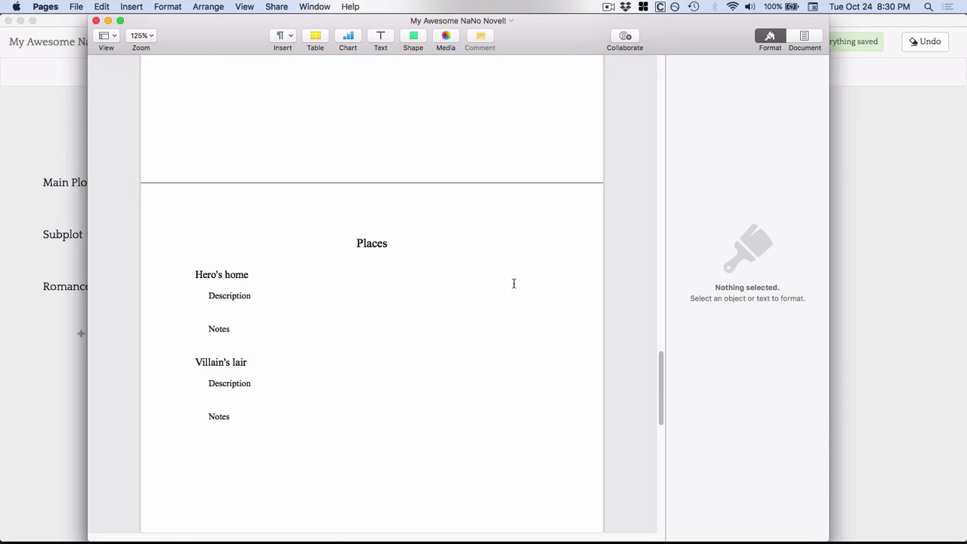
Switch from Pages back to the Plottr timeline window.
key("super+Tab")
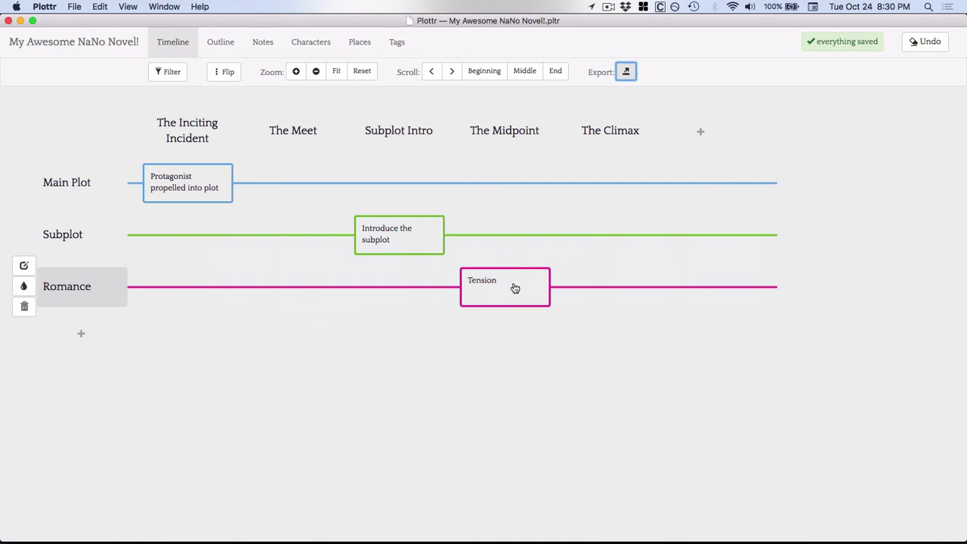